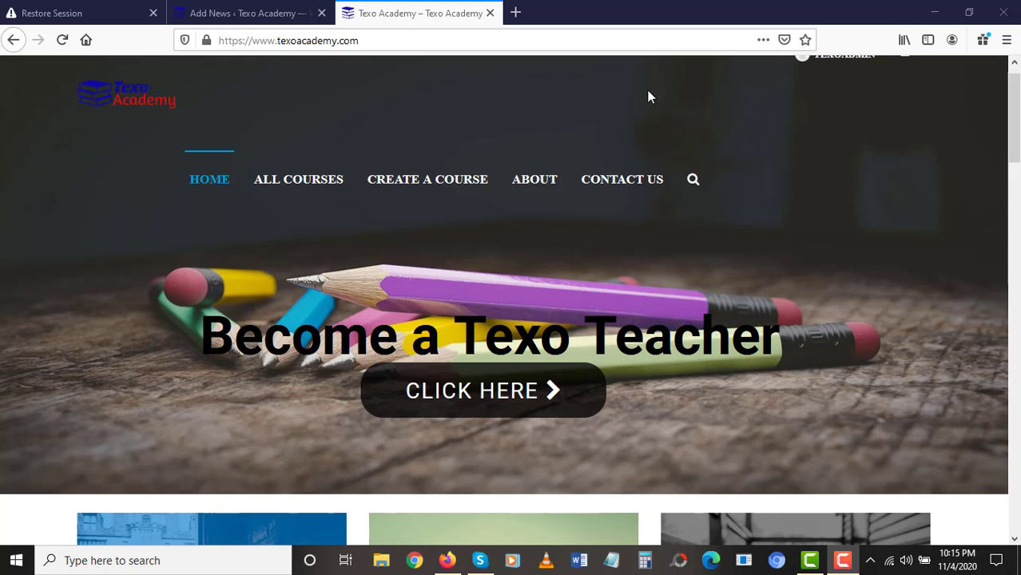
Step: Go to cex.io in a new Firefox tab and start creating a new account
click(516, 13)
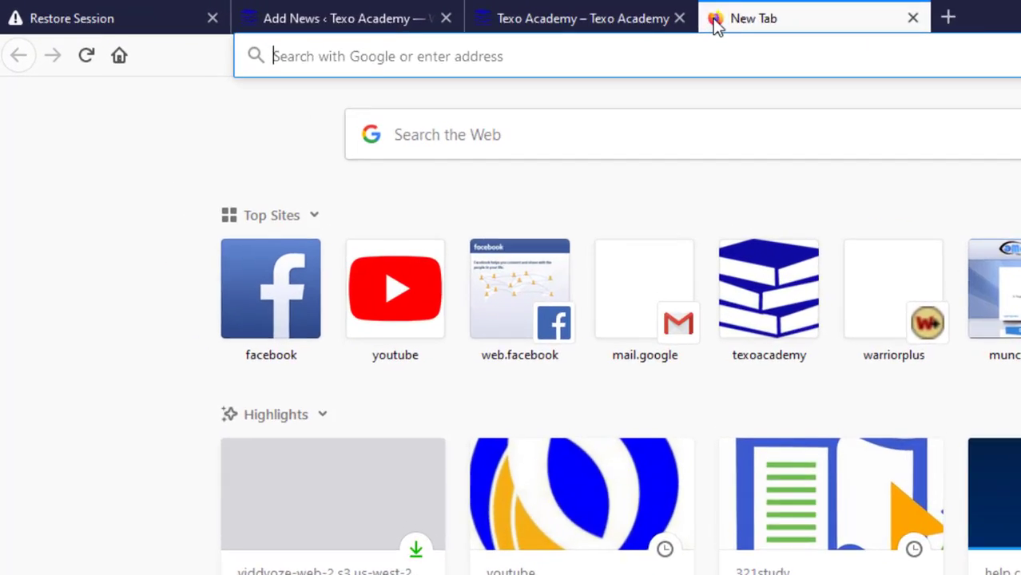
text(cex.io/)
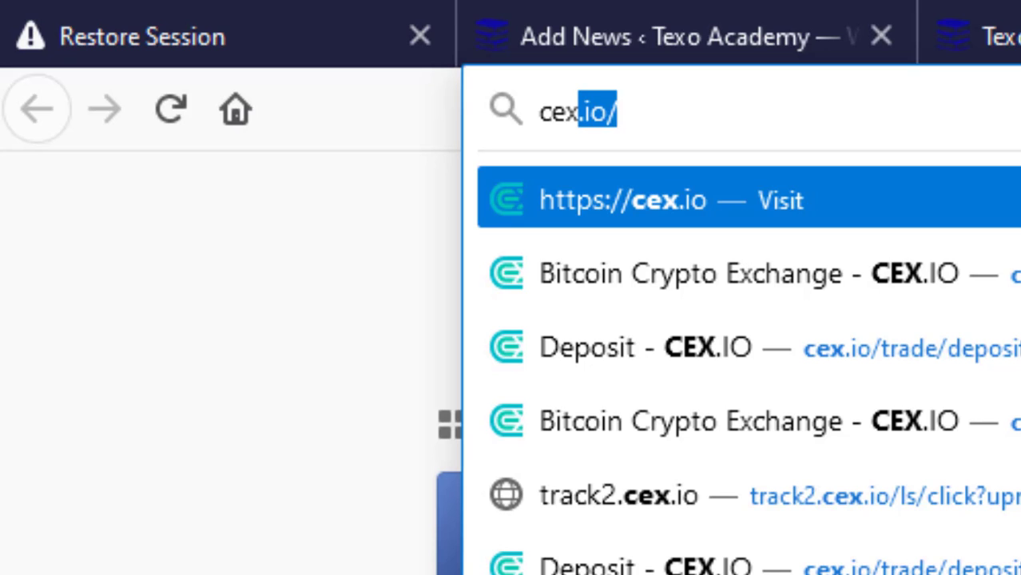
key(Return)
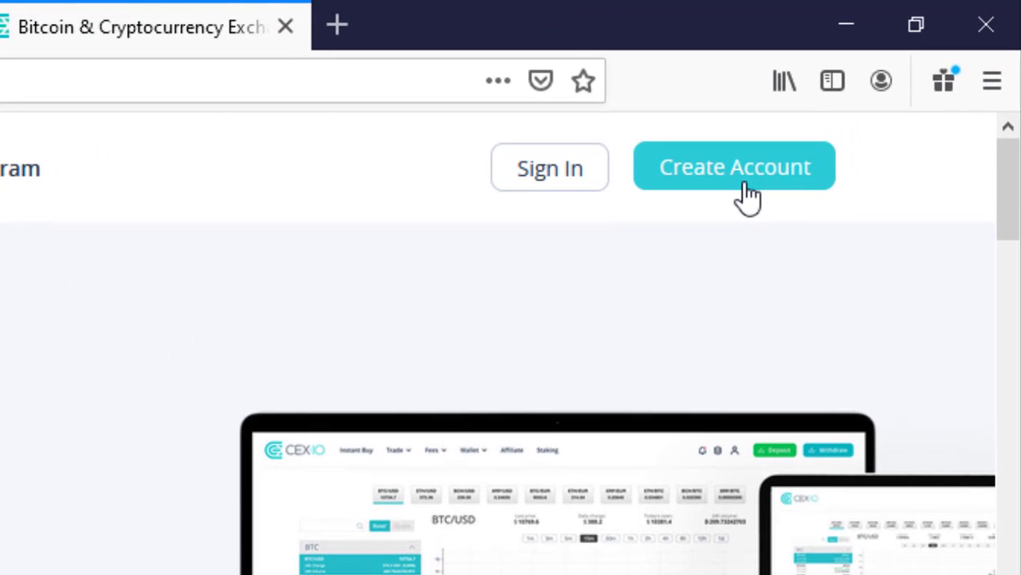
click(747, 186)
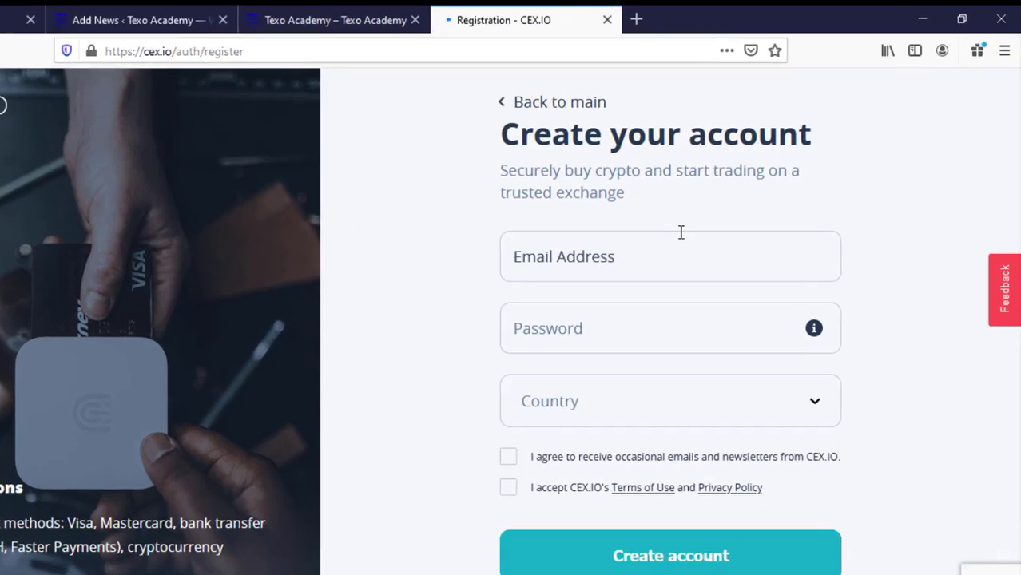
Step: Enter the account e-mail address in the Email Address field, skipping the saved-logins suggestions
click(681, 233)
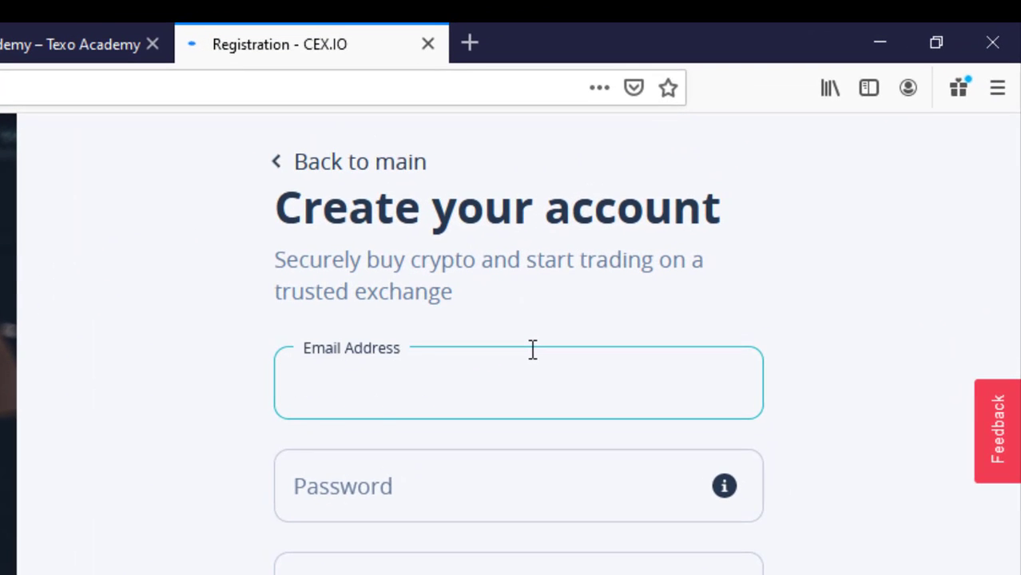
click(533, 349)
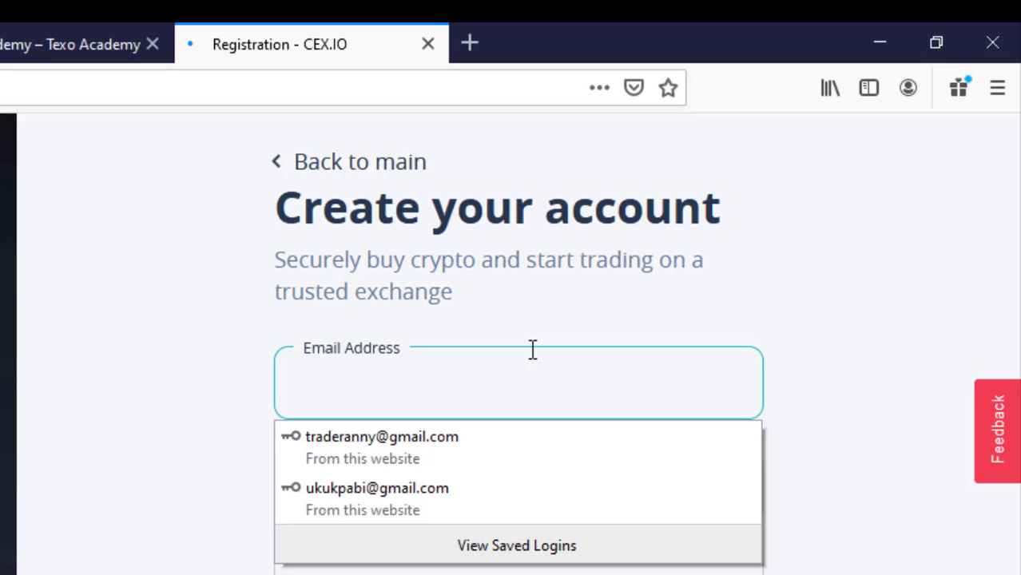
click(540, 390)
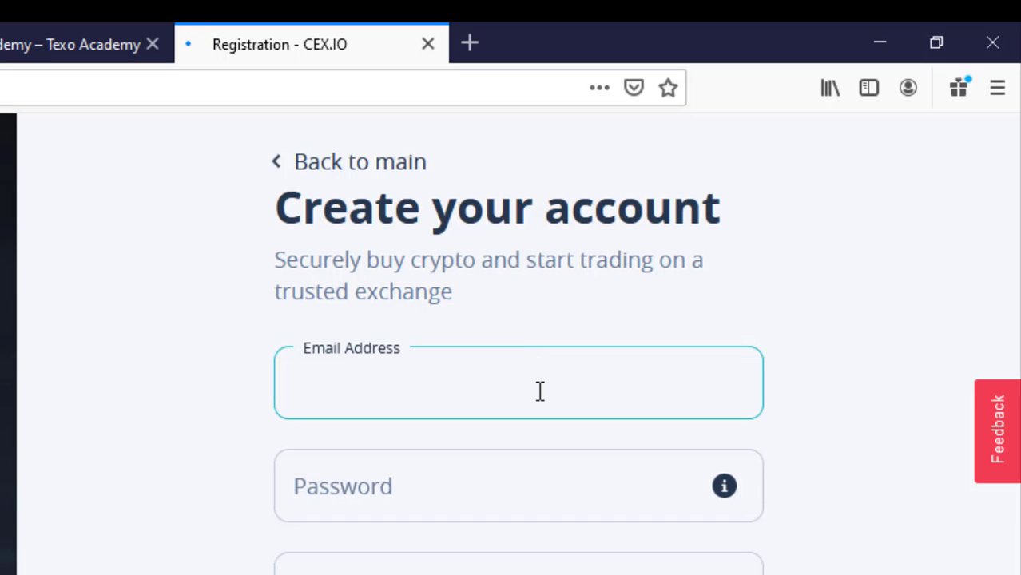
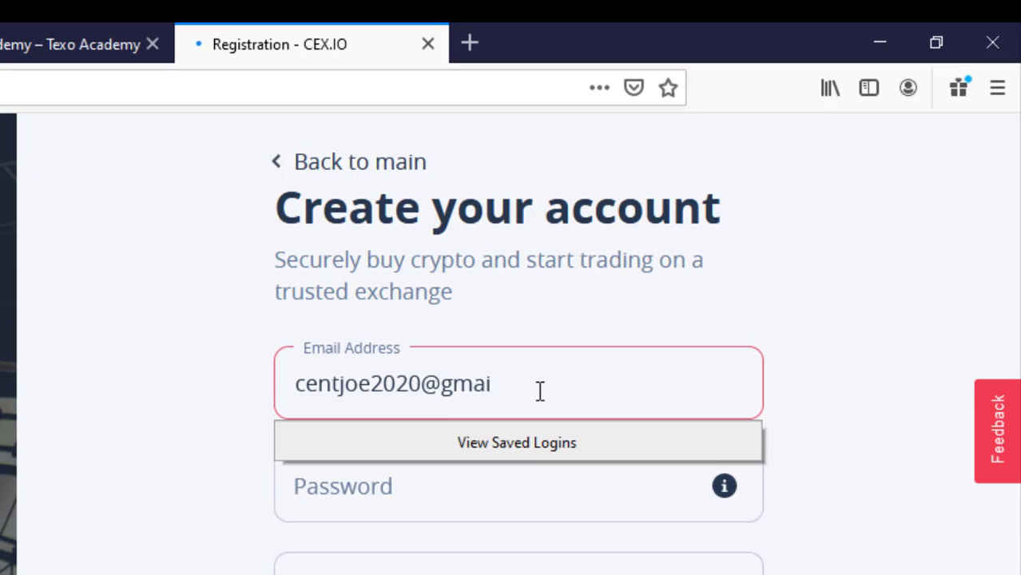
key(Tab)
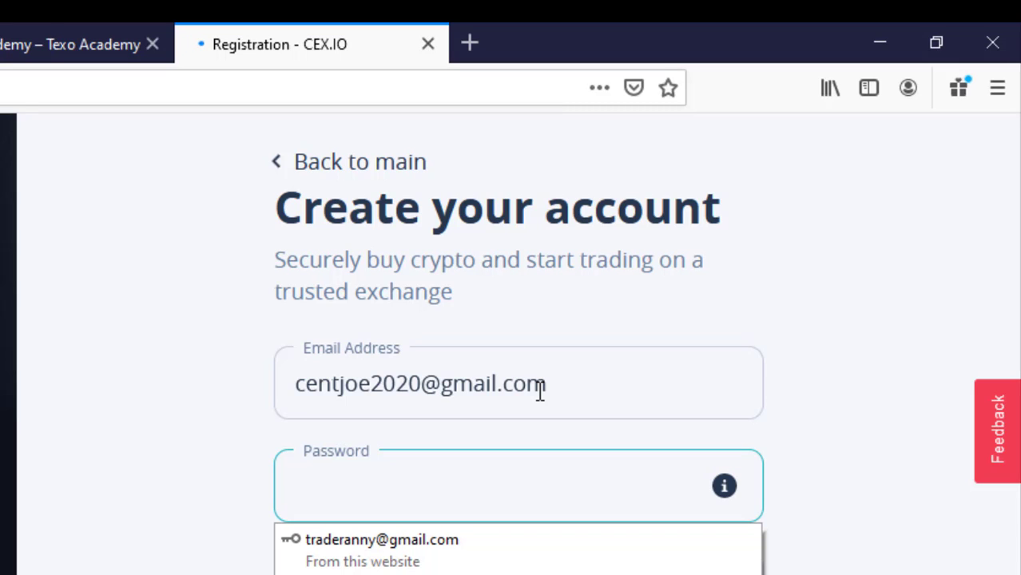
mouse_move(724, 491)
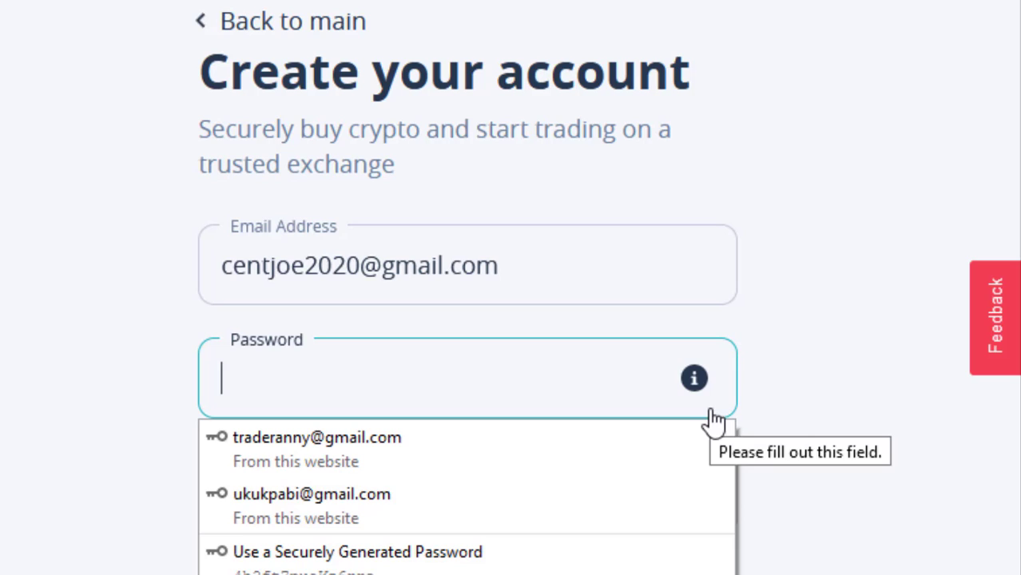
Step: Enter the account password and select Nigeria as the country
click(553, 392)
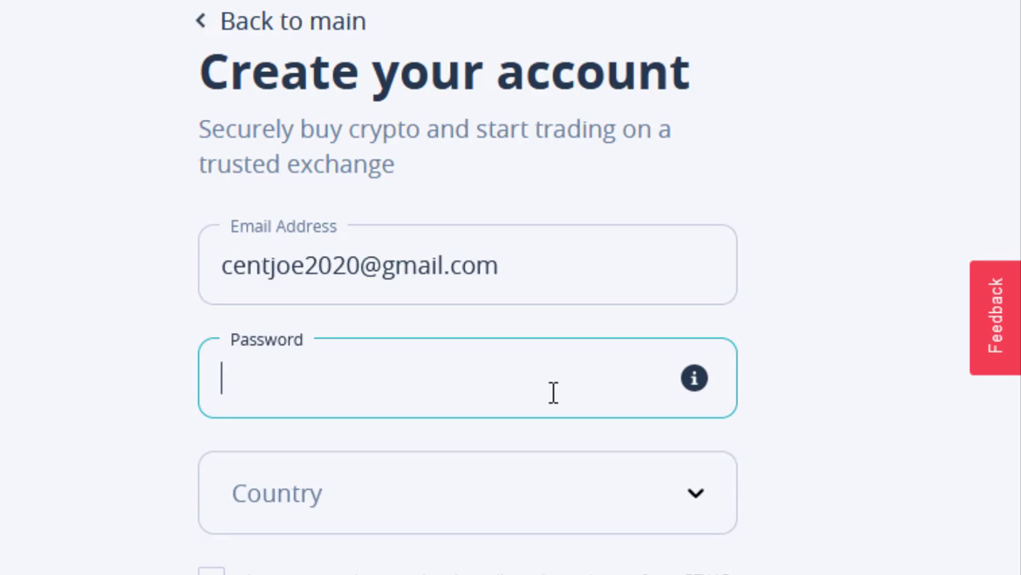
text(****)
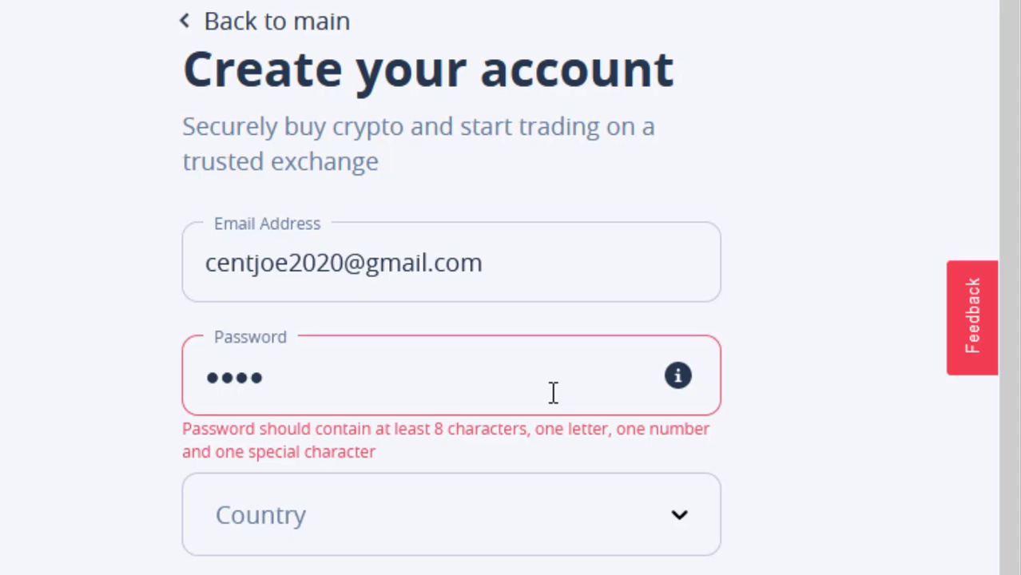
text(*******)
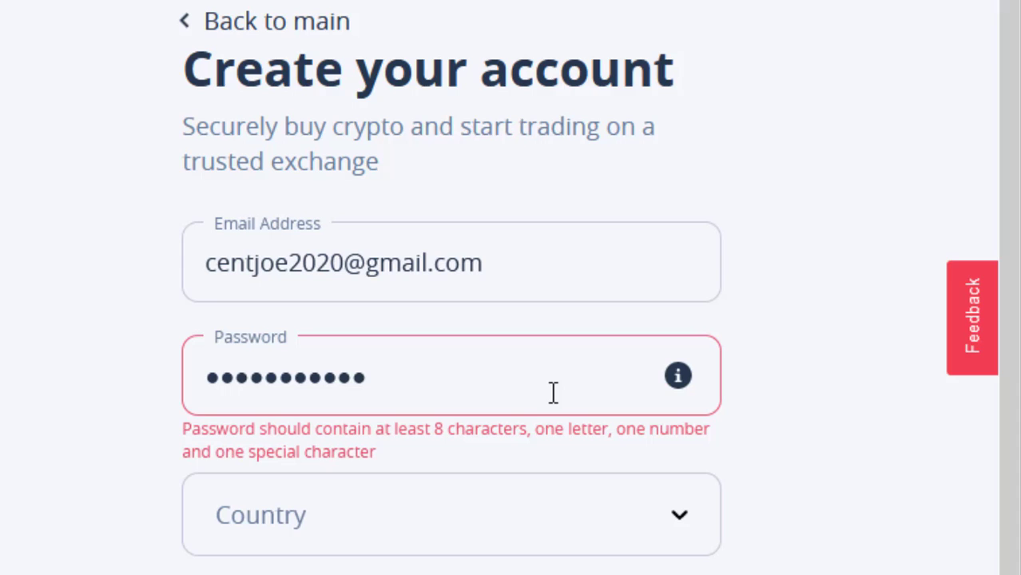
text(*****)
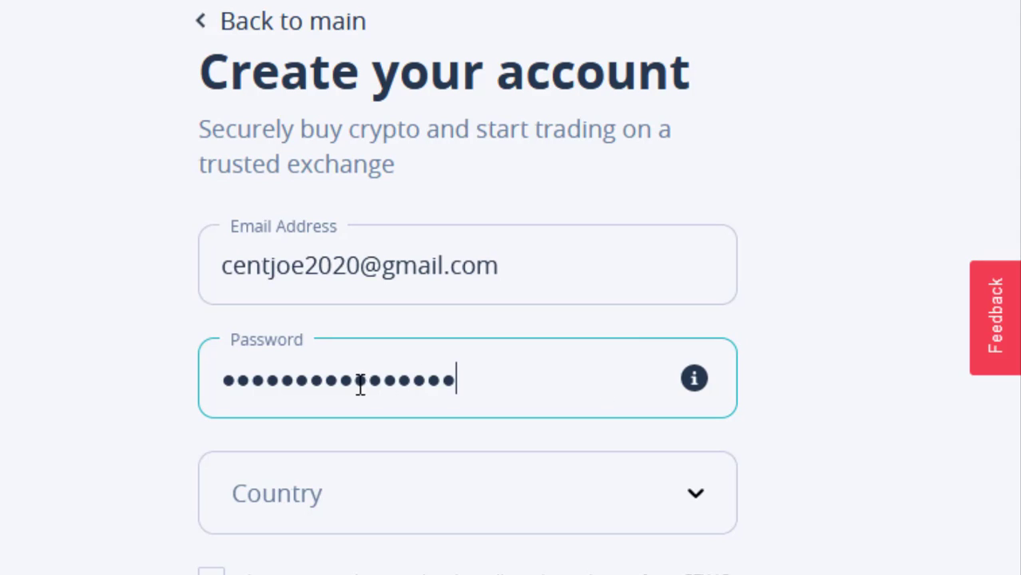
click(582, 518)
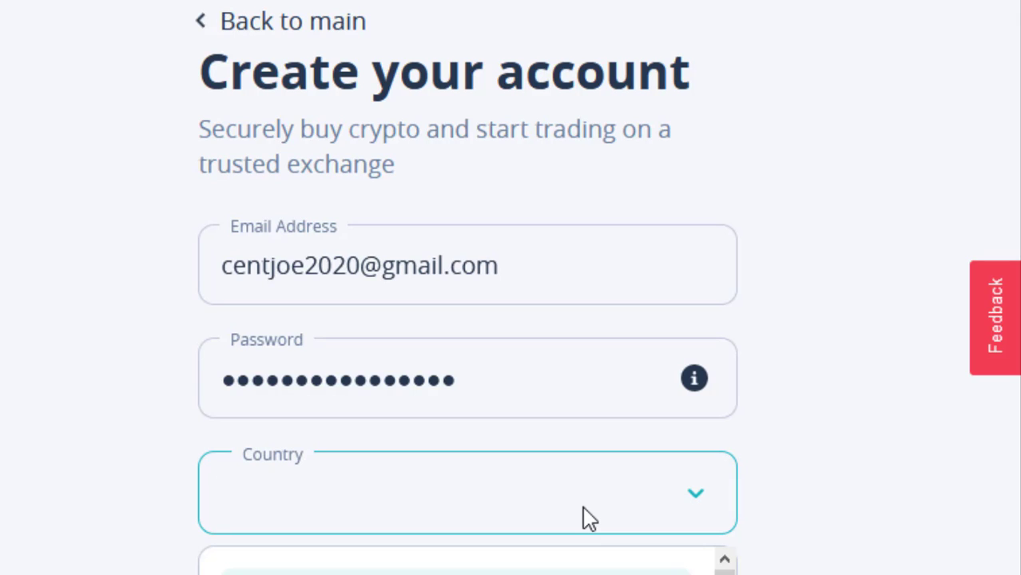
text(nigeri)
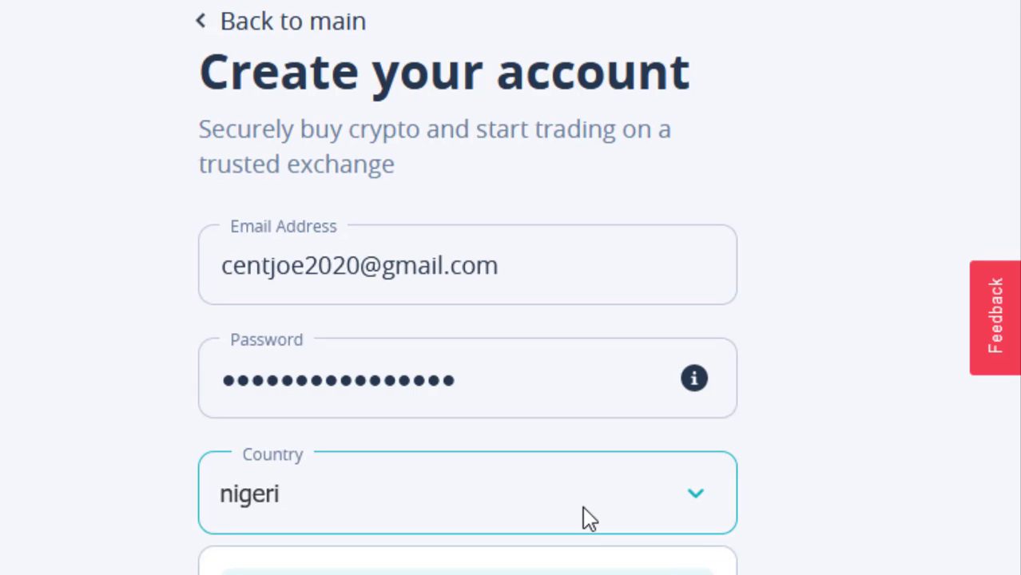
click(473, 564)
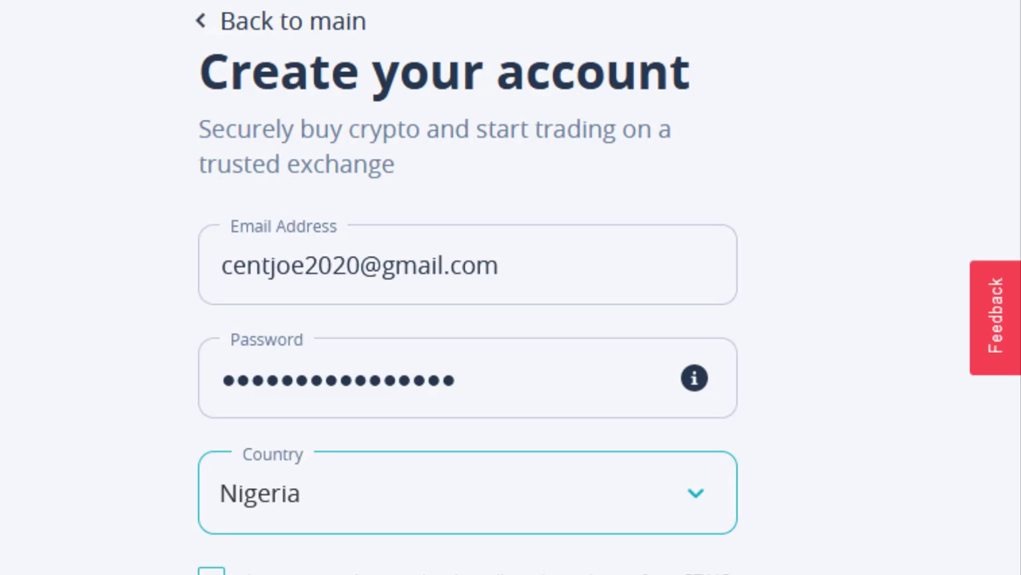
Step: Tick the checkbox agreeing to receive CEX.IO emails and newsletters
click(210, 572)
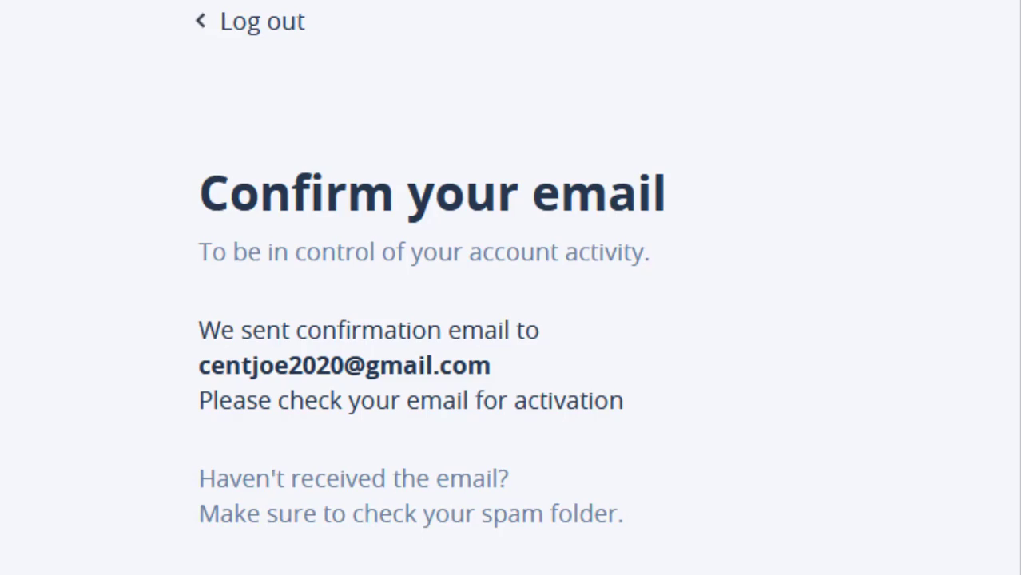
Step: Load gmail.com in a new tab and open the Google account menu to add an account
click(684, 14)
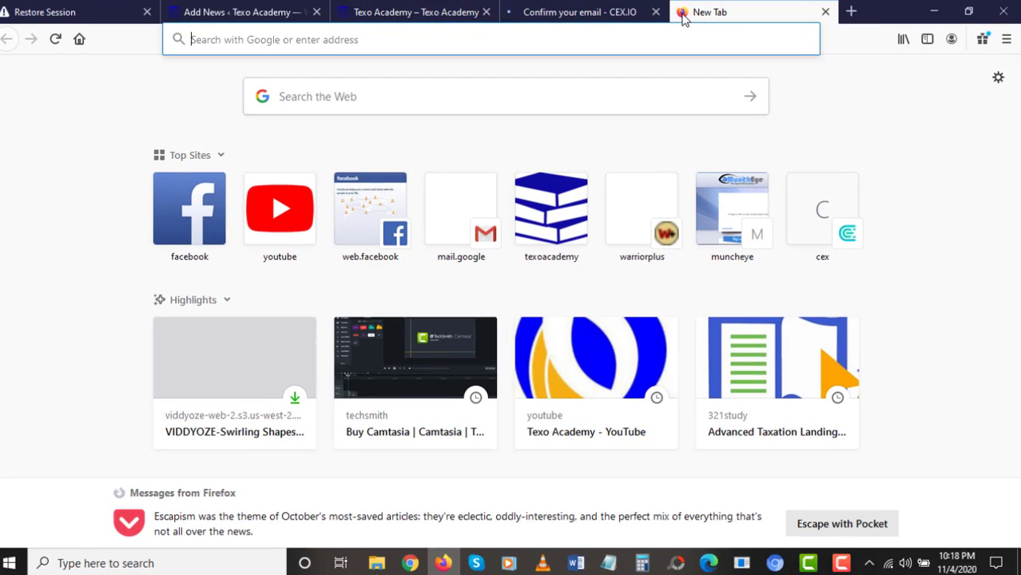
text(gmail.com/)
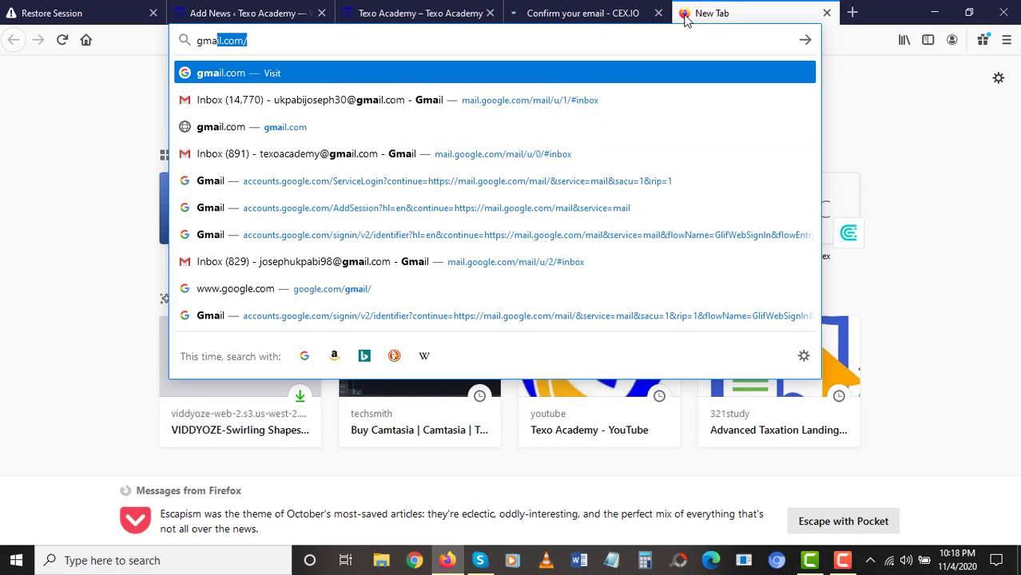
key(Return)
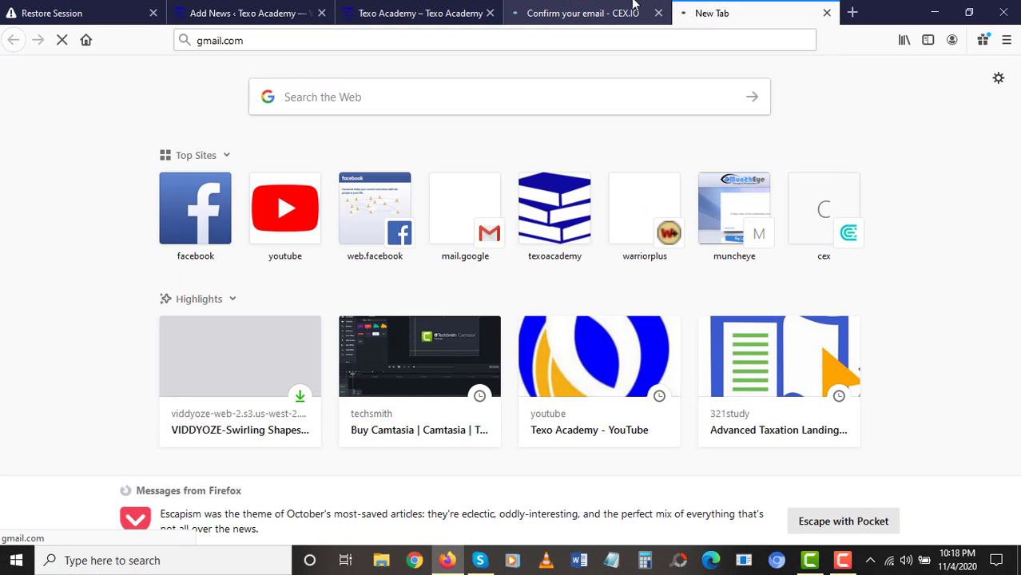
click(586, 7)
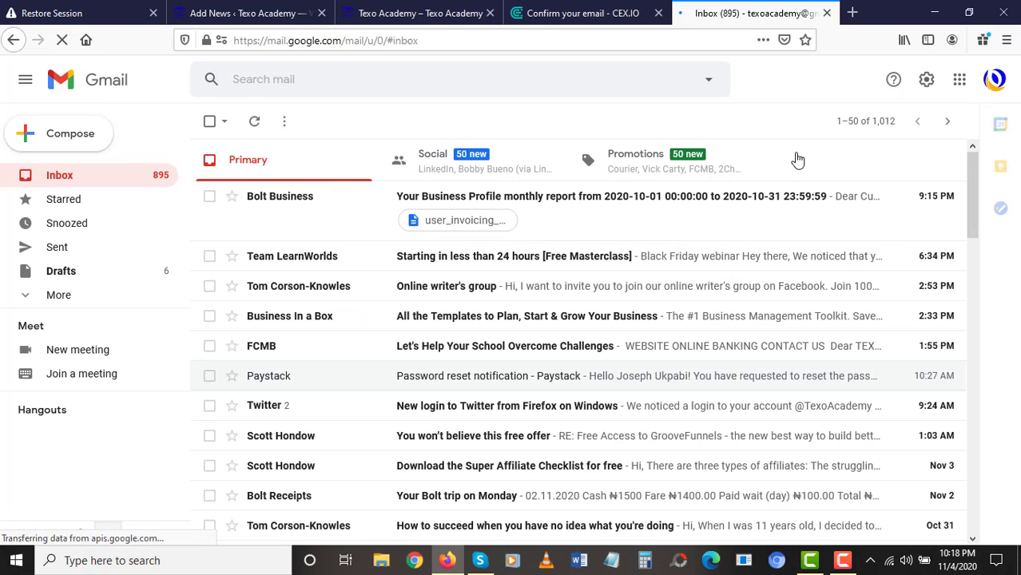
click(994, 79)
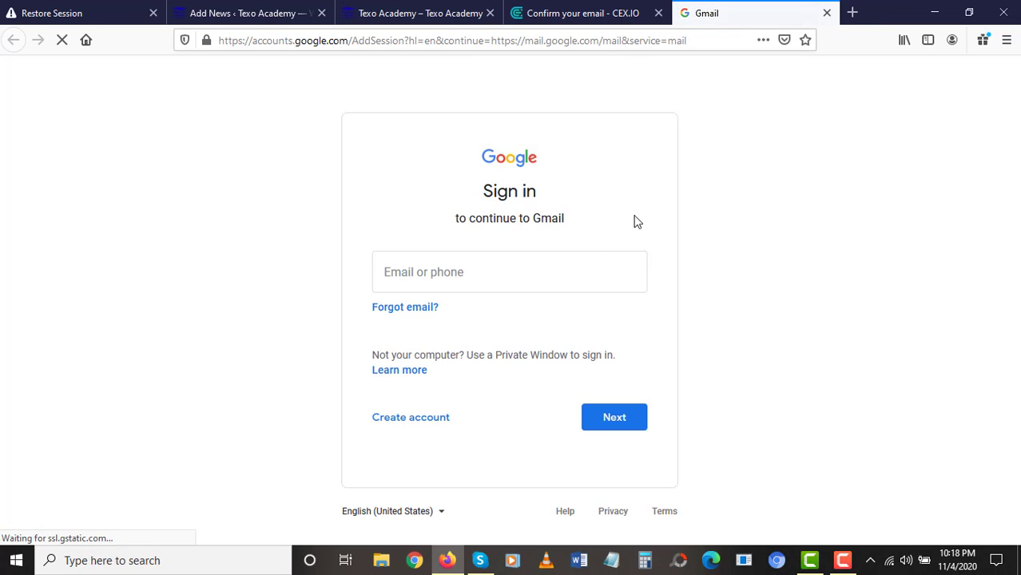
Step: Sign in to Gmail with the registered e-mail address and the saved password
click(560, 269)
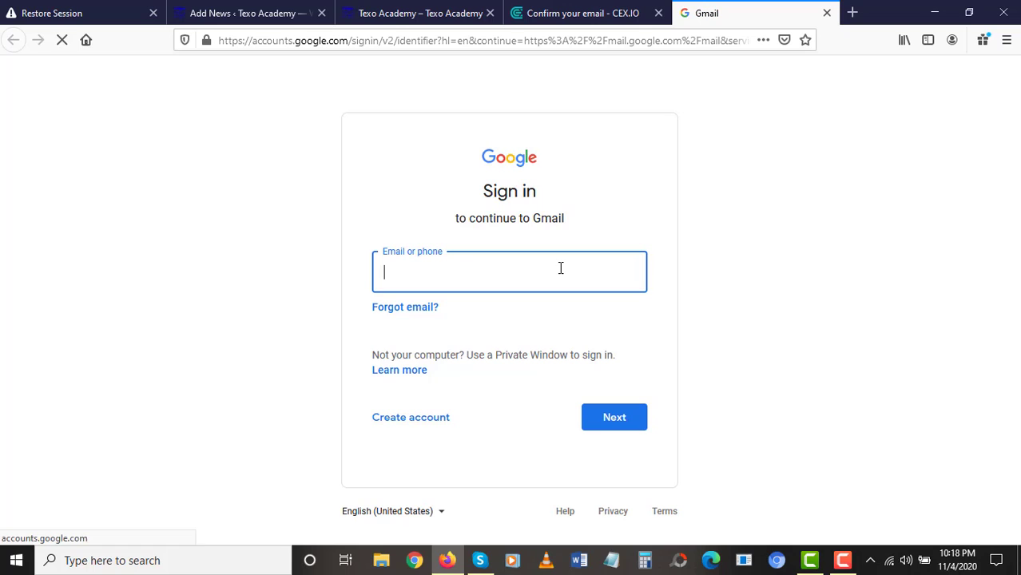
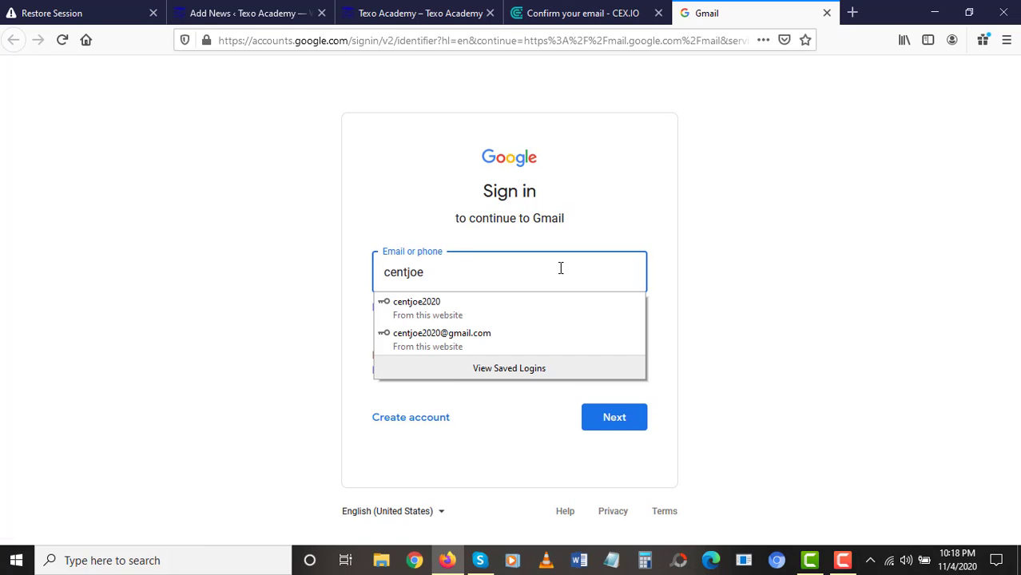
key(Return)
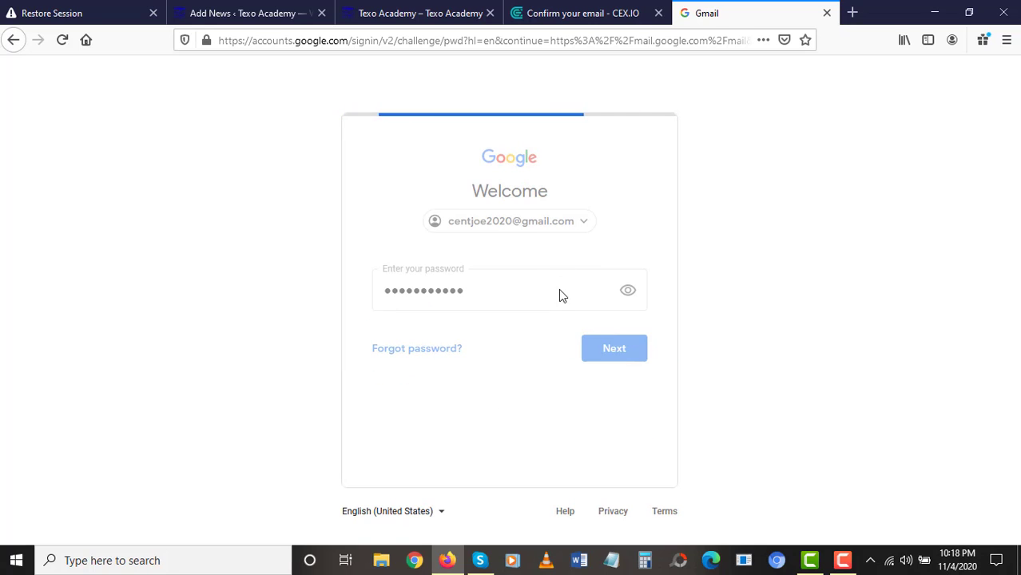
click(624, 350)
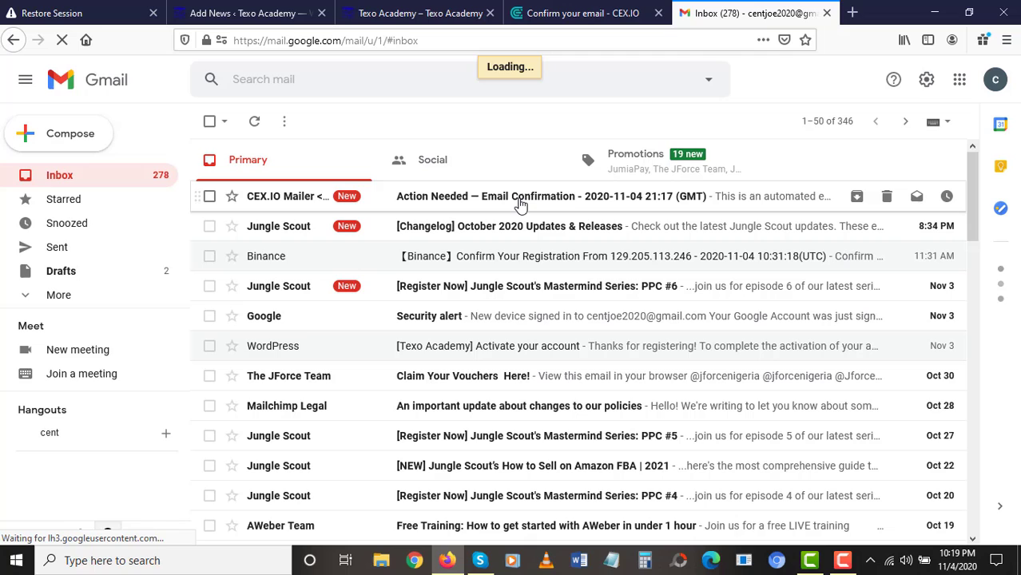
Step: Open the CEX.IO 'Action Needed — Email Confirmation' email and scroll down to its confirm button
click(520, 205)
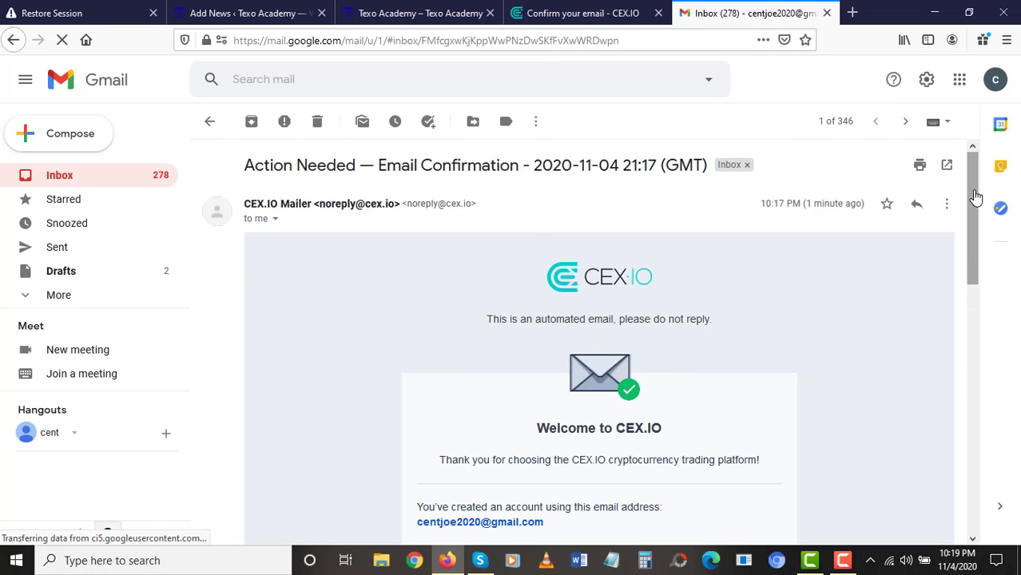
scroll(969, 236, down, 2)
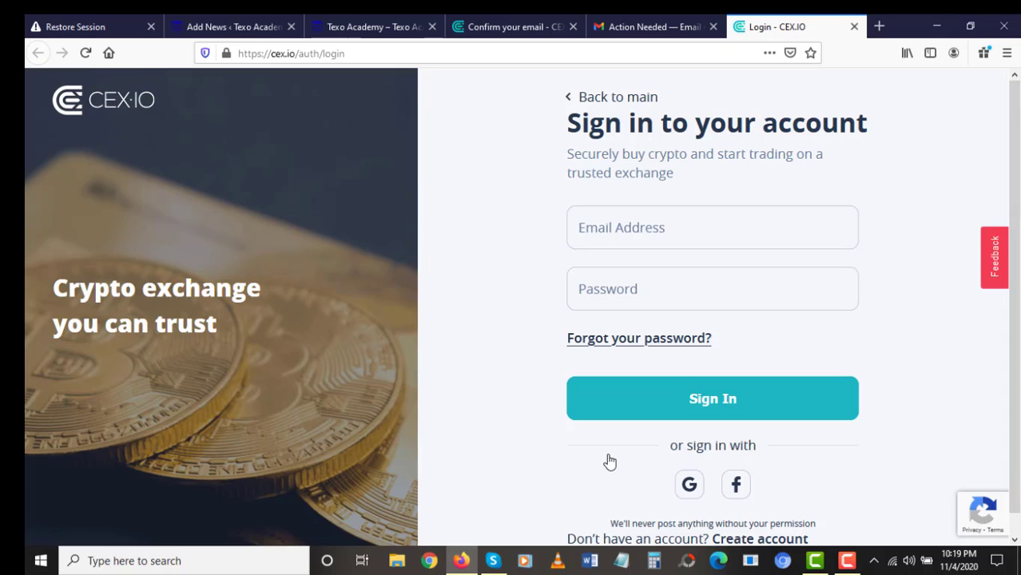
Step: Sign in to CEX.IO with the account e-mail address and password
click(660, 236)
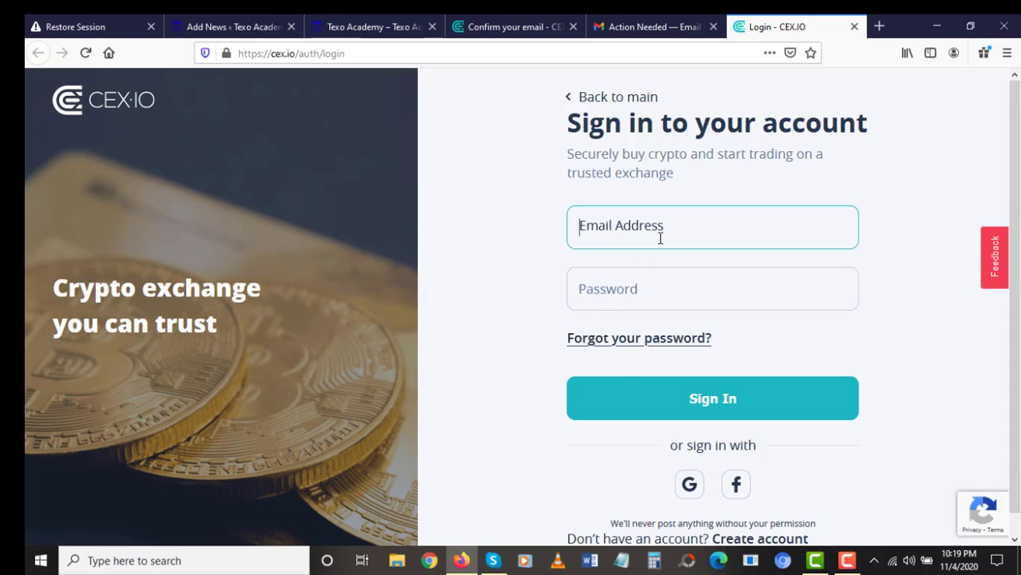
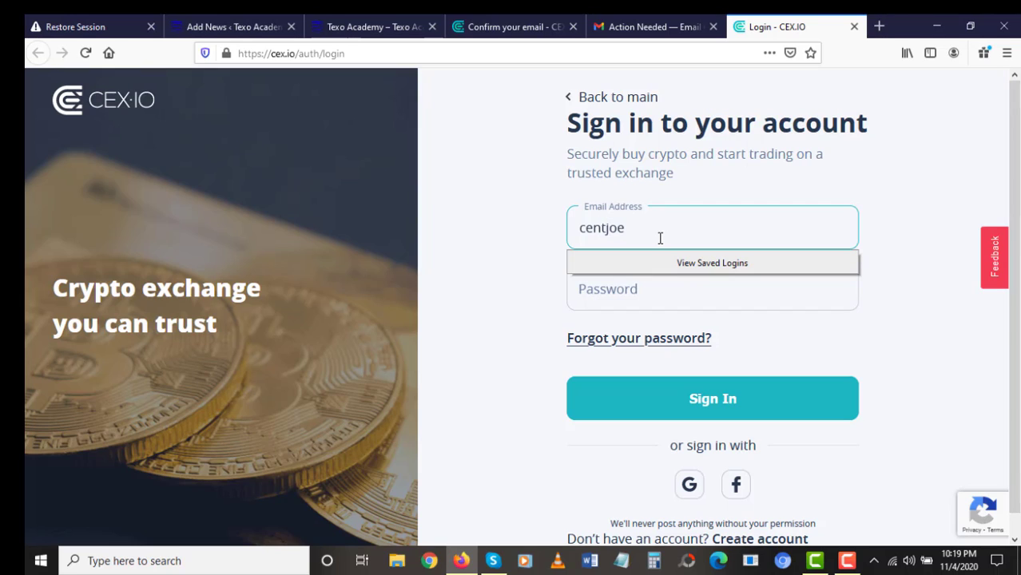
key(Tab)
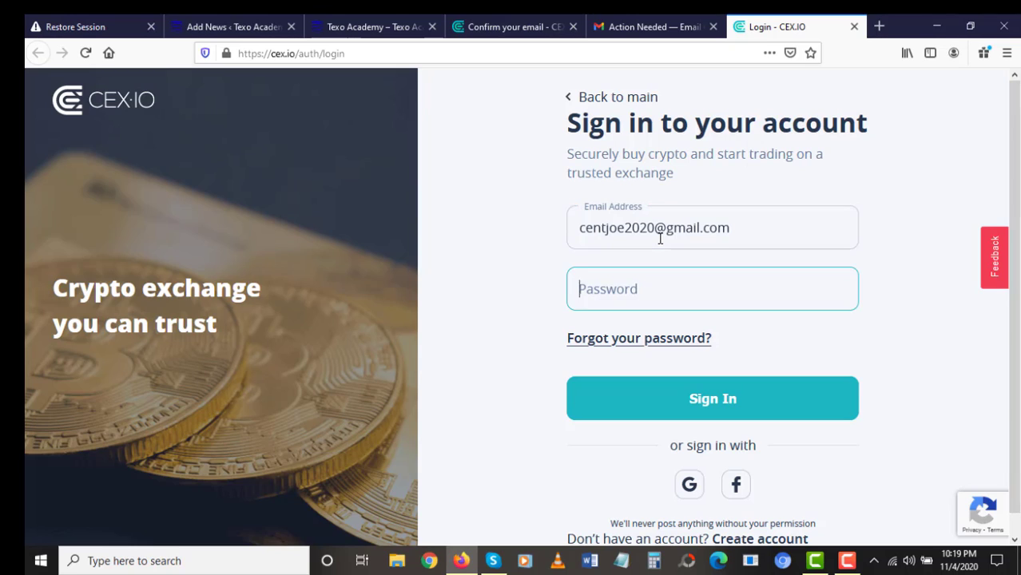
text(•)
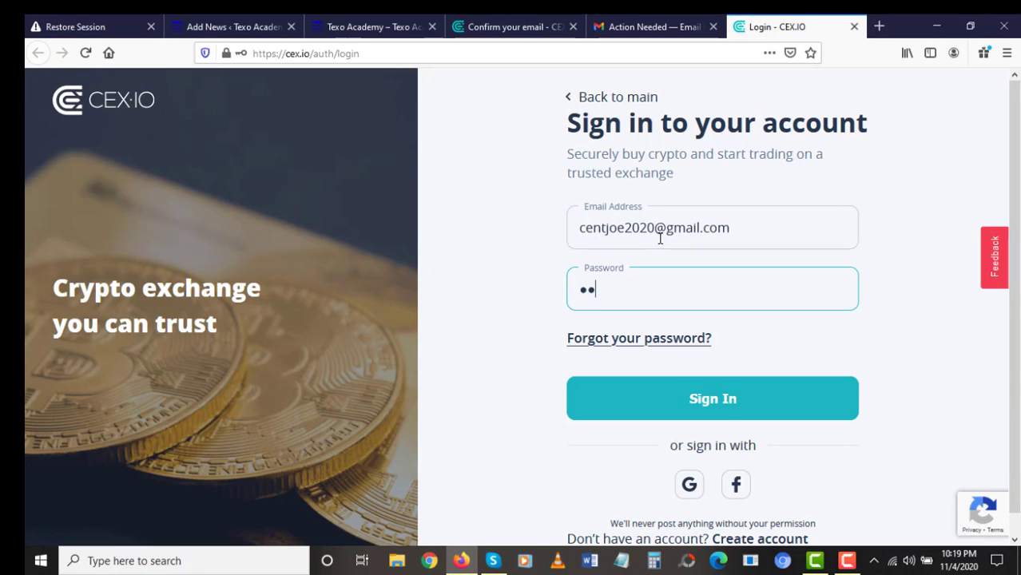
text(••••••••••)
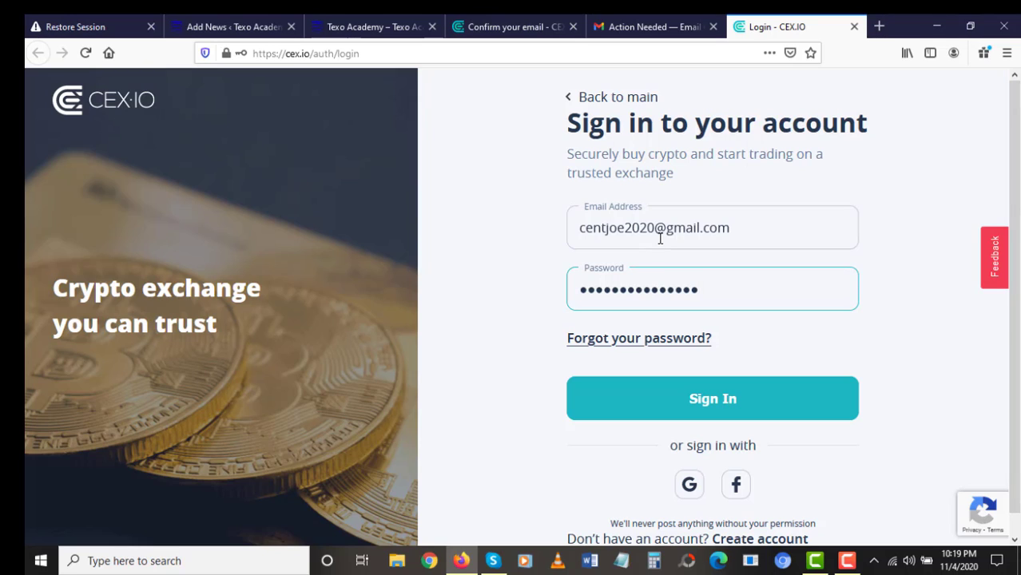
click(711, 400)
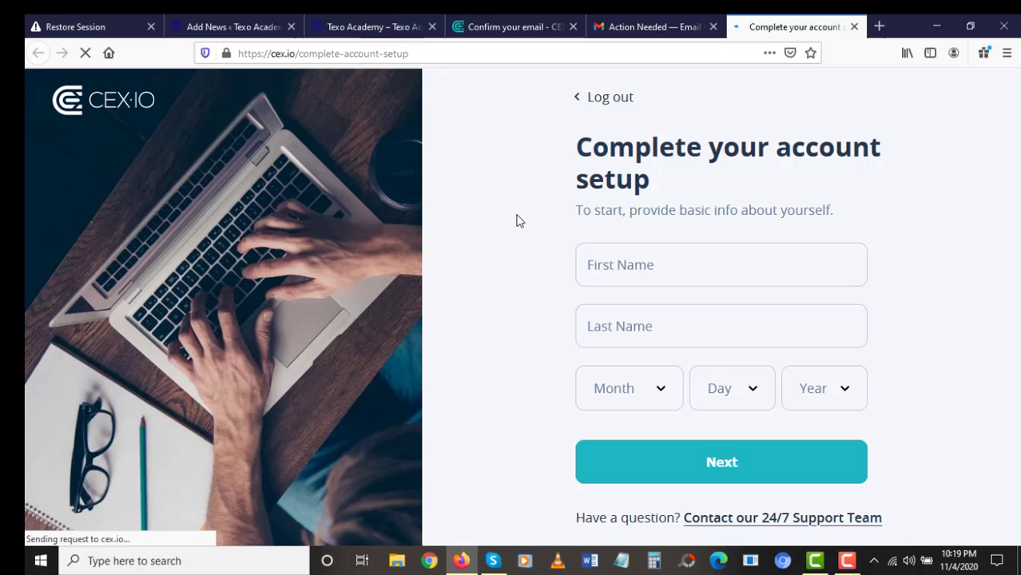
Step: Enter the account holder's first and last name, fixing their capitalization
click(618, 280)
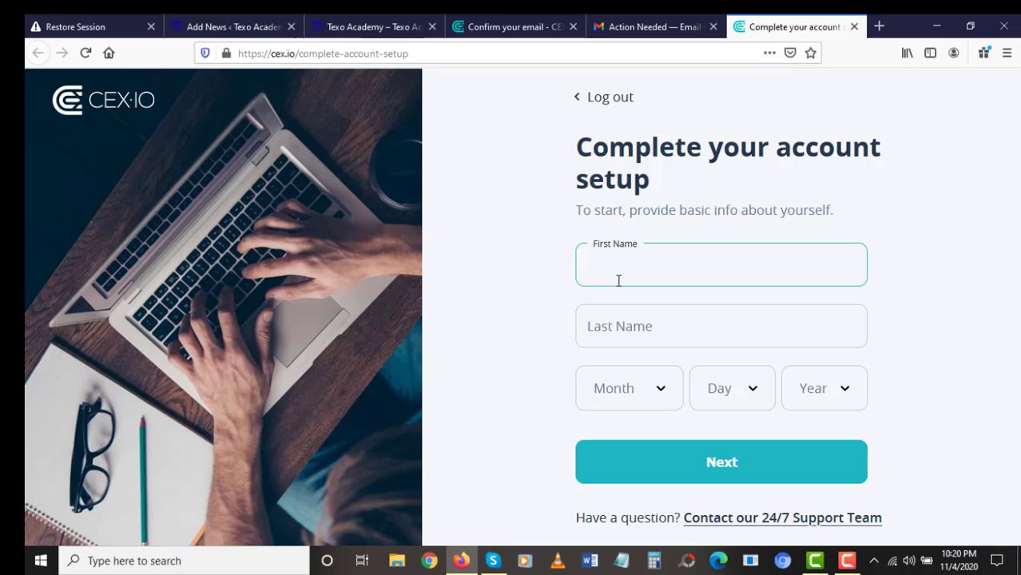
text(texo)
key(Tab)
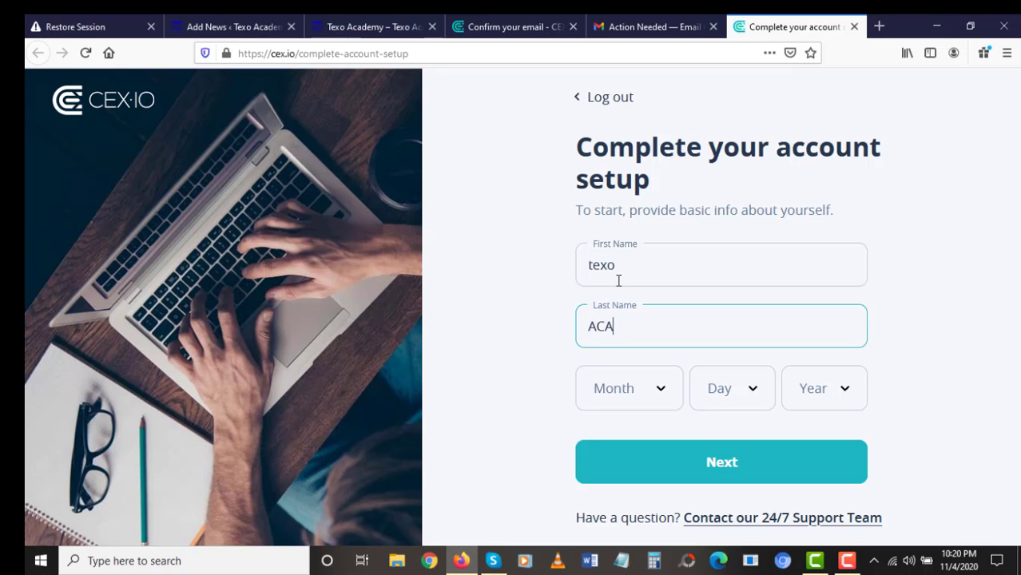
text(ACADEMY)
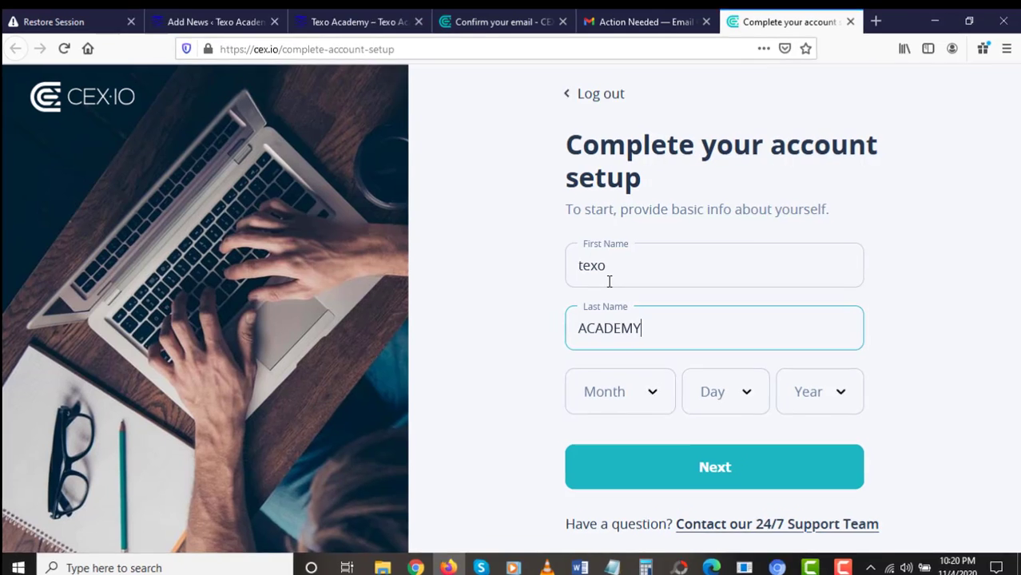
key(BackSpace)
key(BackSpace)
key(BackSpace)
key(BackSpace)
key(BackSpace)
key(BackSpace)
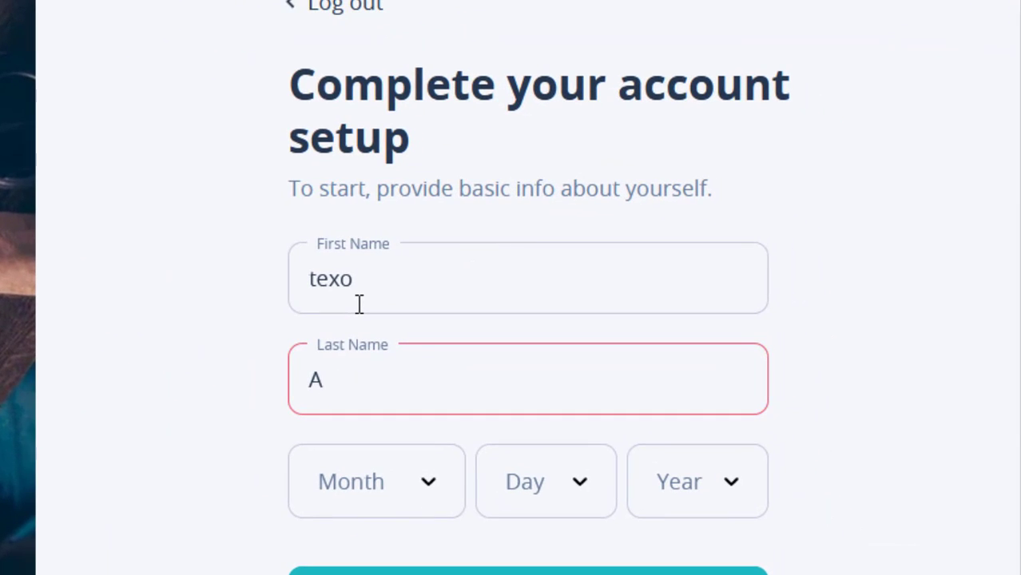
text(cademy)
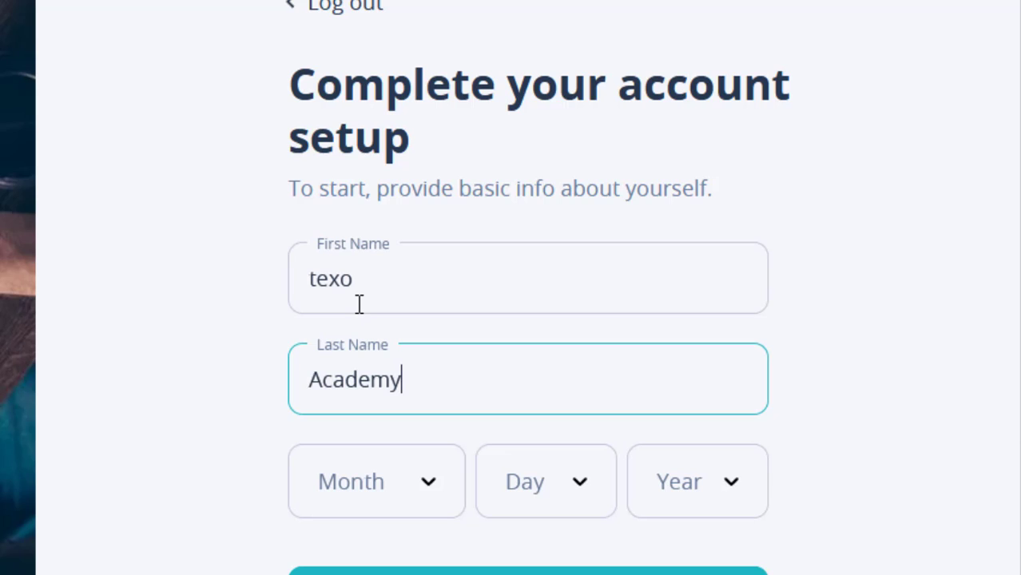
click(313, 279)
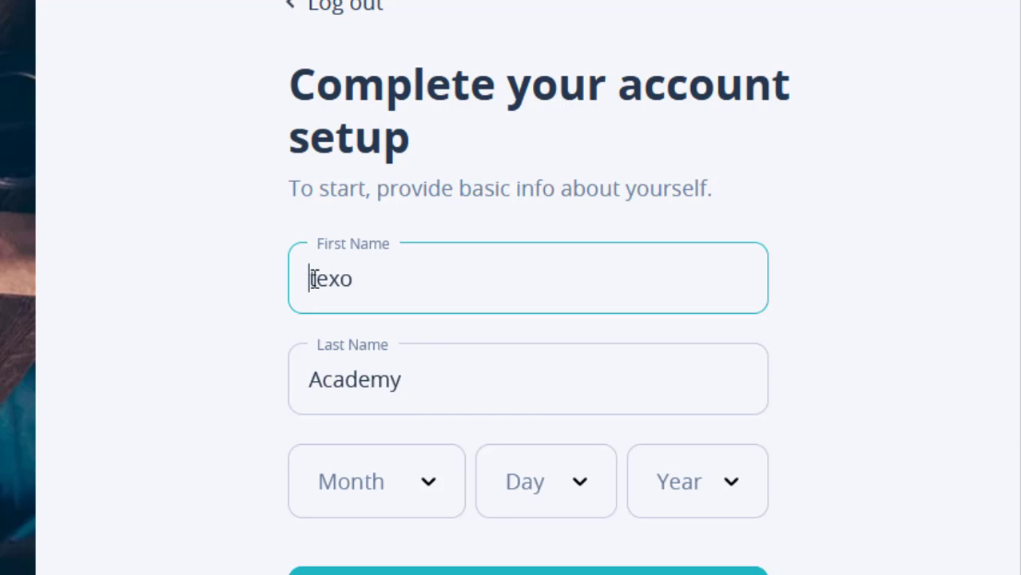
key(Delete)
text(T)
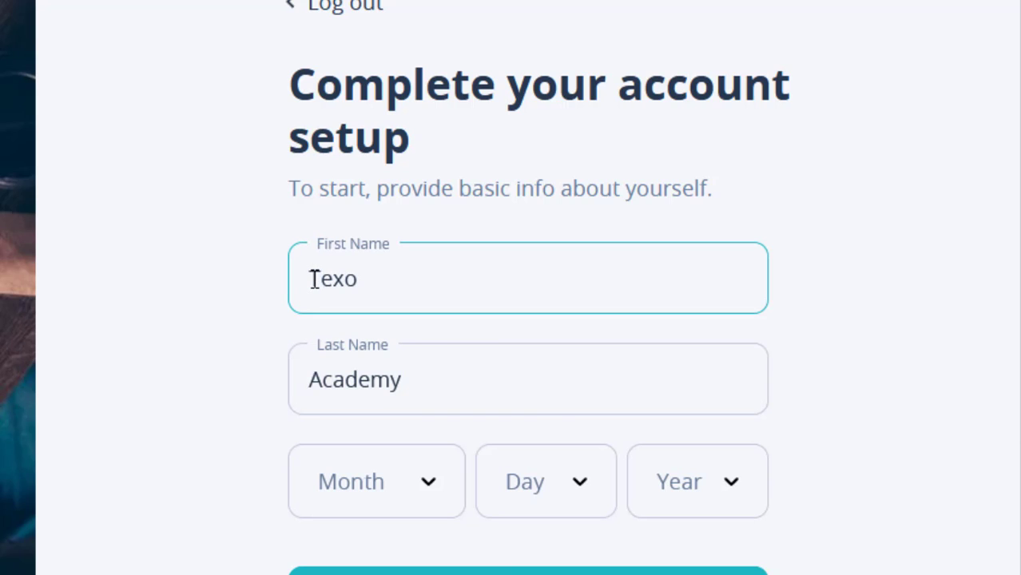
click(430, 491)
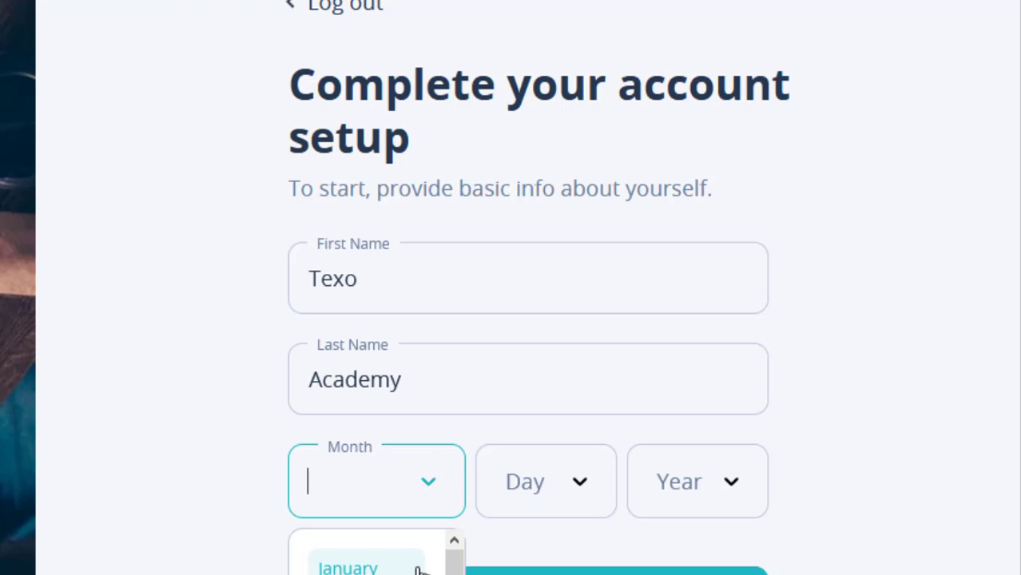
scroll(449, 569, down, 1)
scroll(449, 569, down, 5)
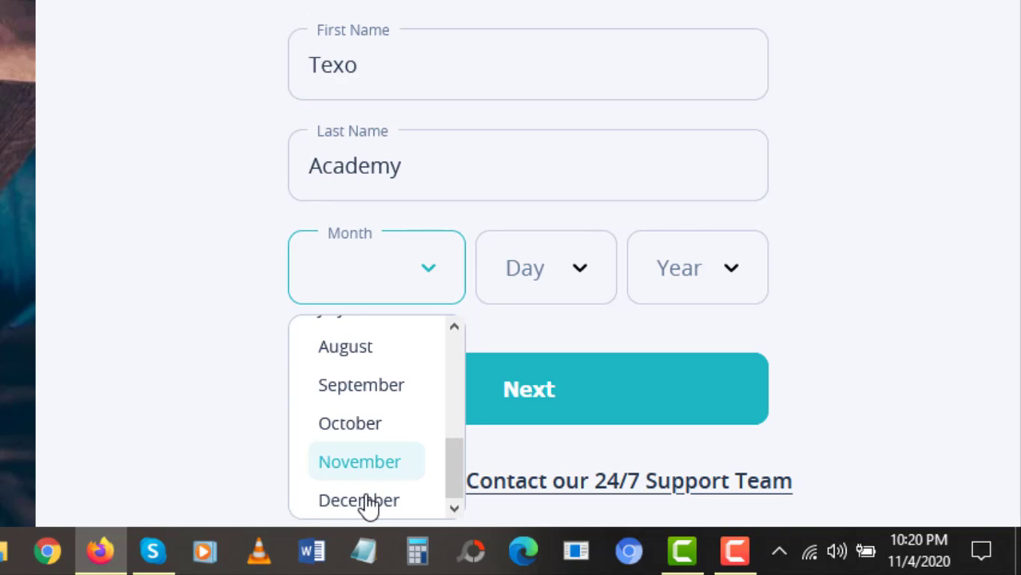
click(361, 500)
click(551, 292)
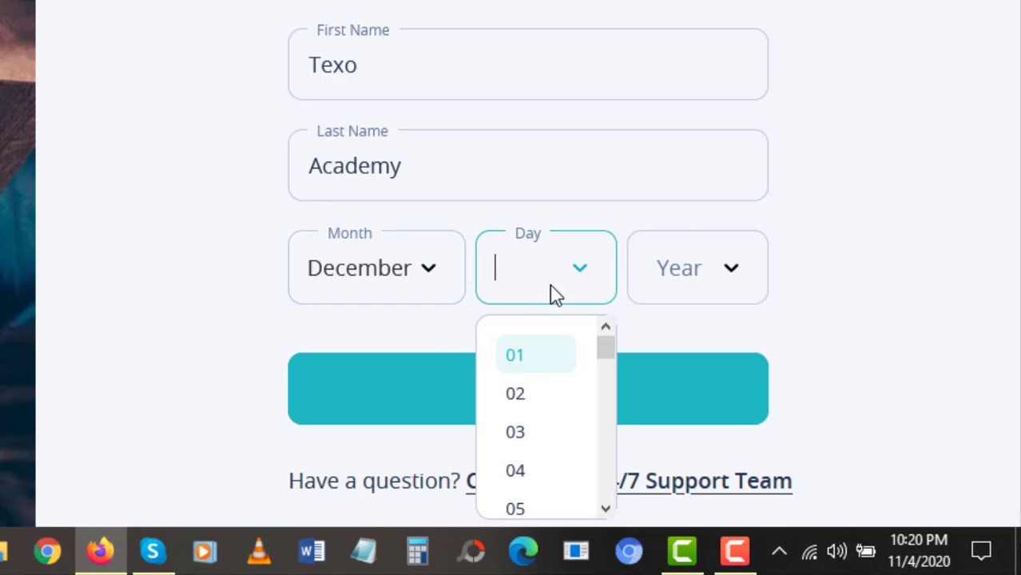
drag(604, 354, 624, 515)
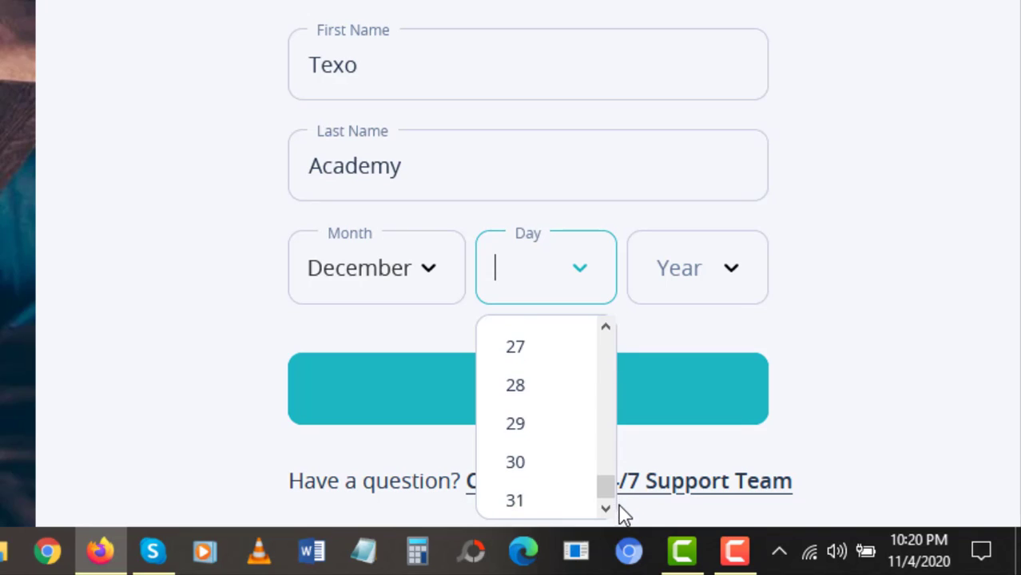
click(512, 501)
click(701, 274)
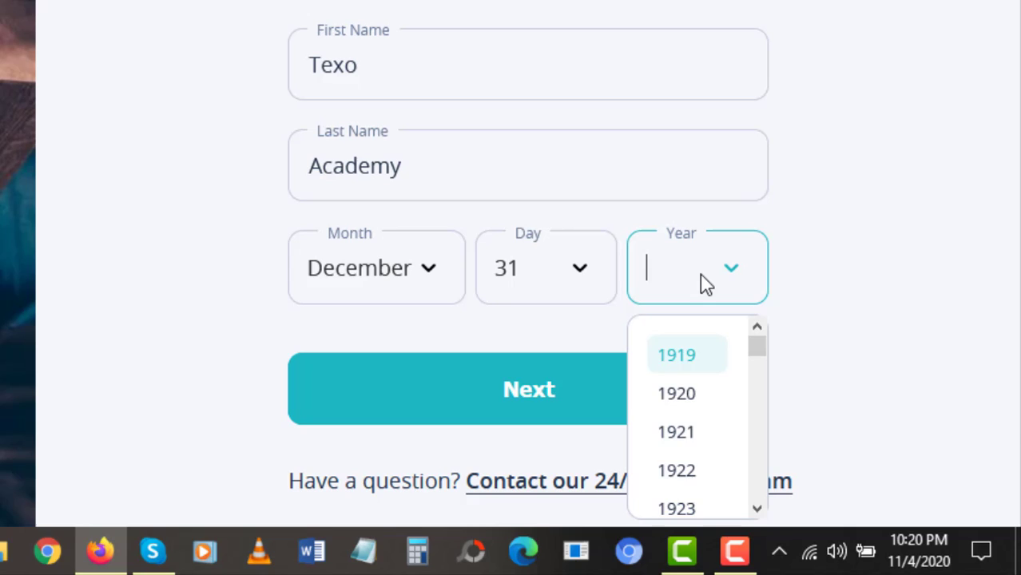
text(1993)
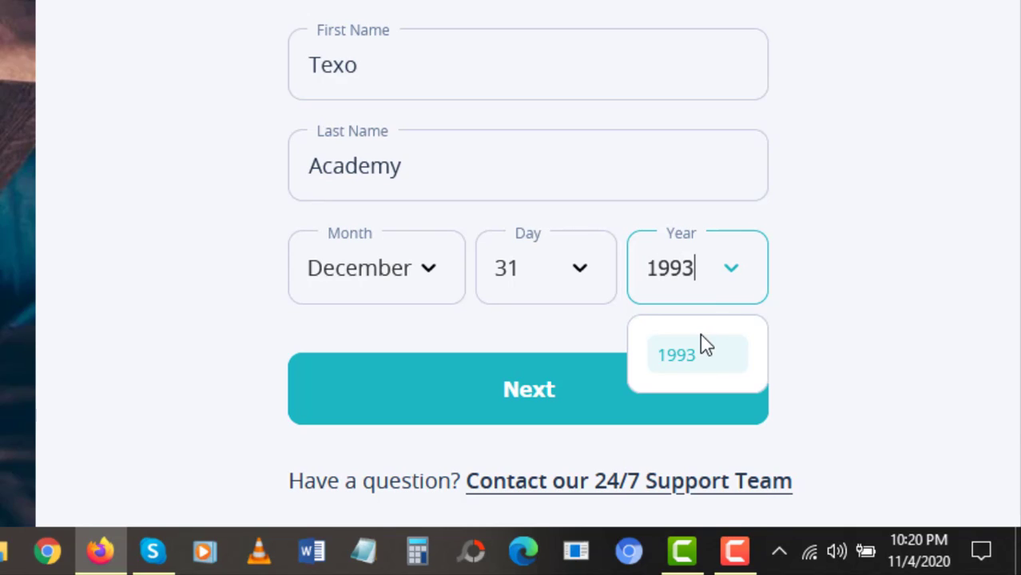
click(698, 361)
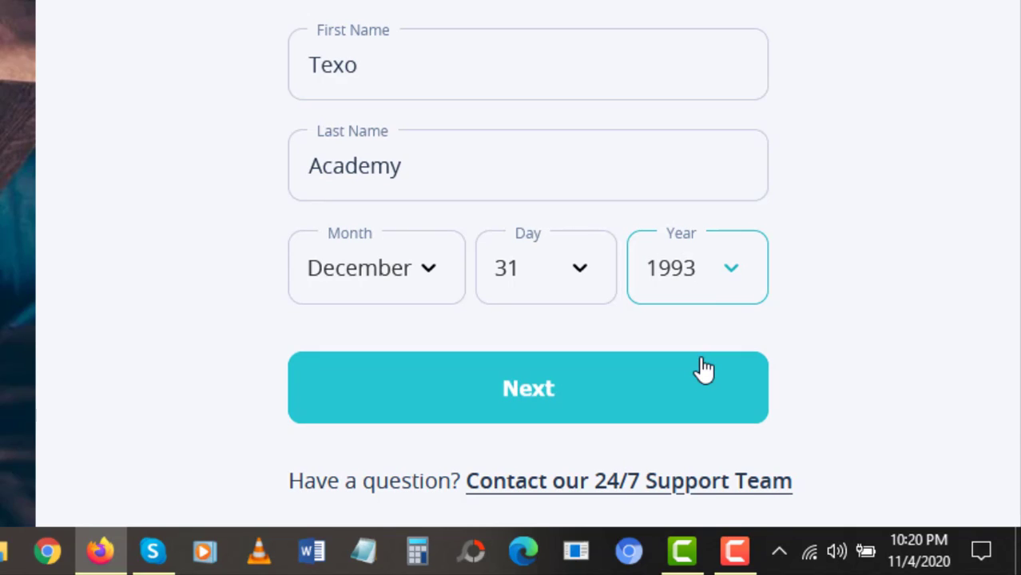
Step: Submit the name and birth date to reach the CEX.IO Welcome page
click(587, 404)
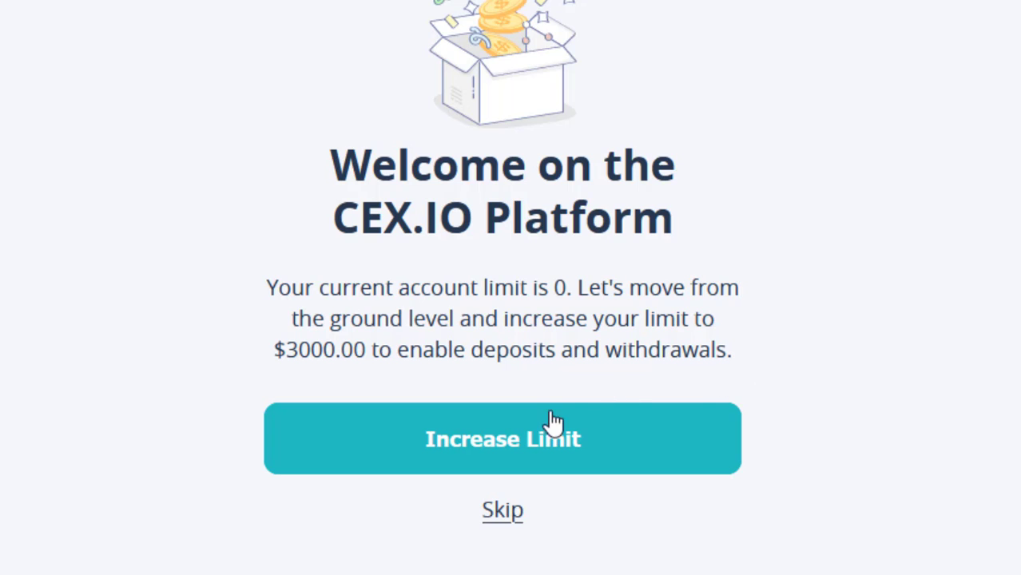
Step: Go to Increase Limit and view the Identity, Address, Enhanced and Corporate verification stages
click(528, 455)
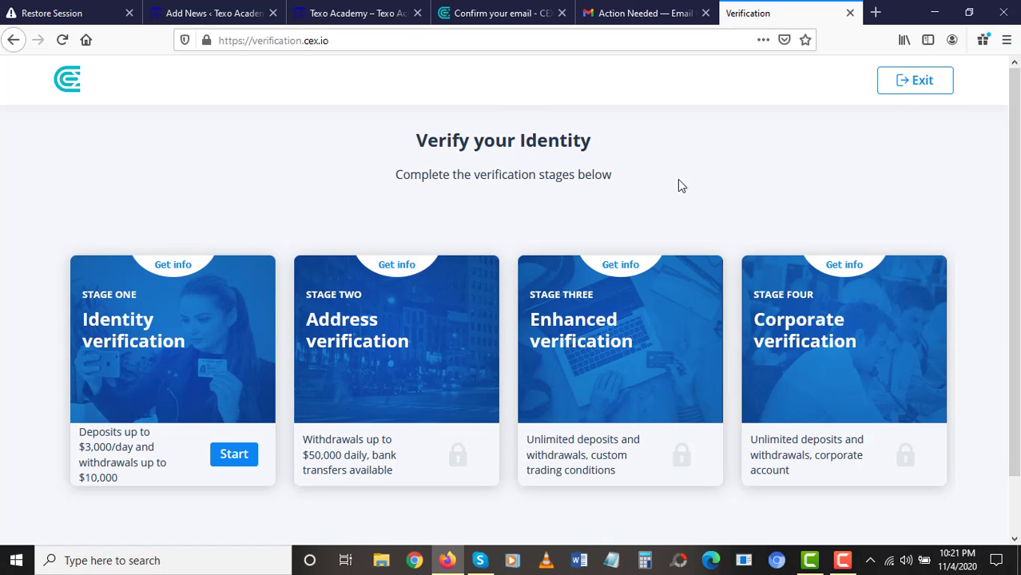
drag(1018, 127, 1018, 188)
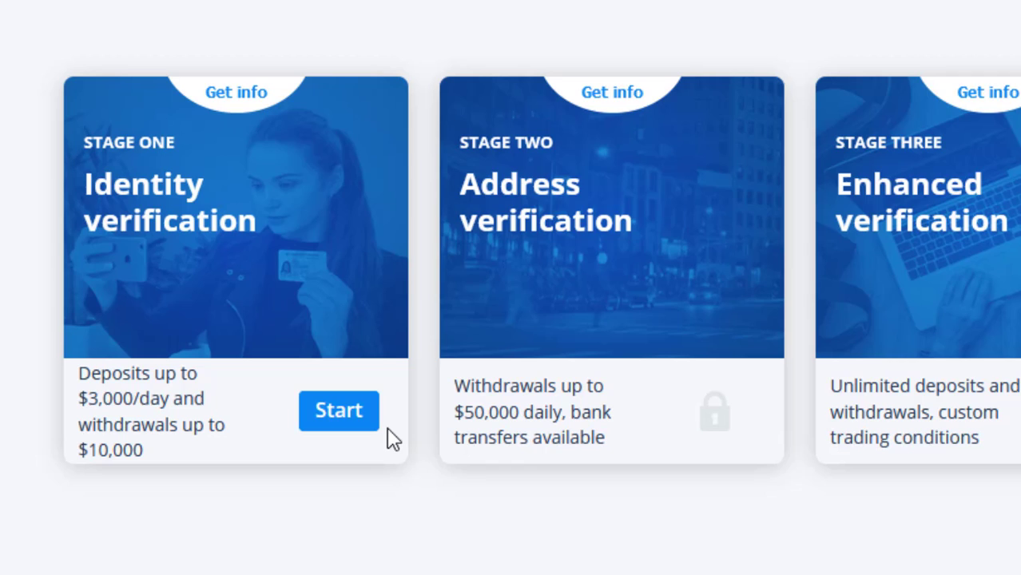
Step: Start Stage One and set the Nigerian province/state to Abuja Federal Capital Territory
click(339, 412)
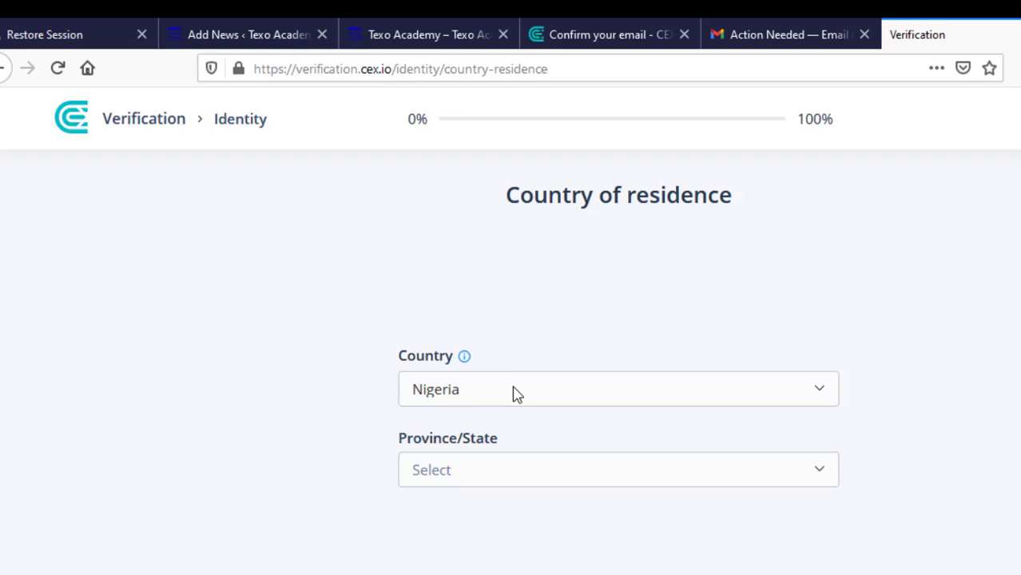
click(622, 470)
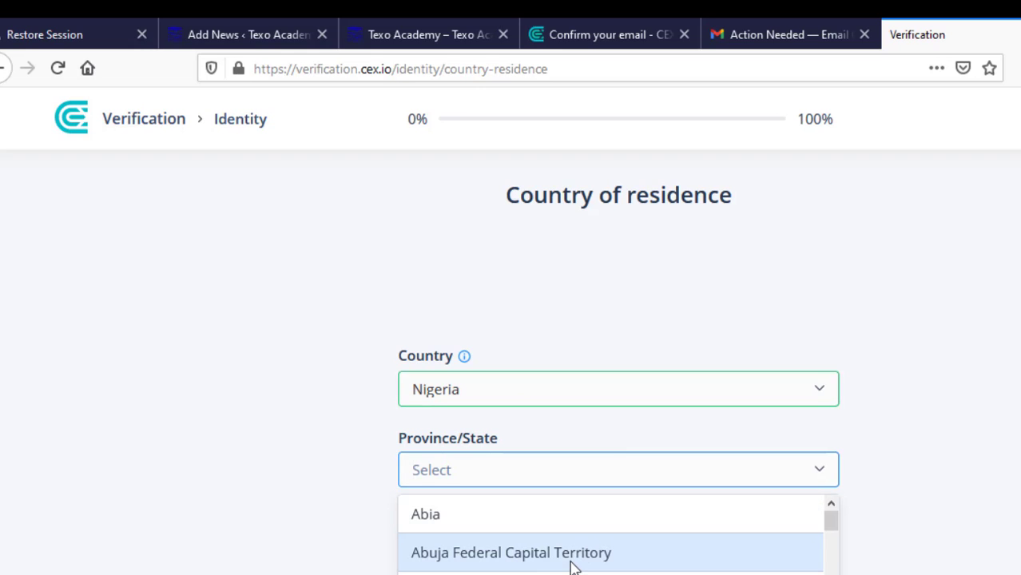
drag(832, 525, 848, 508)
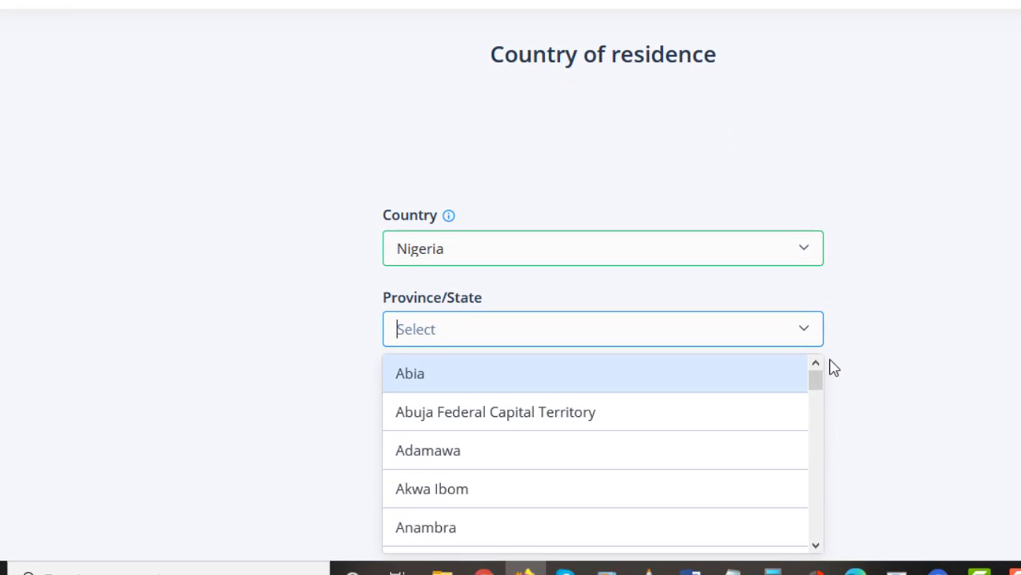
click(713, 415)
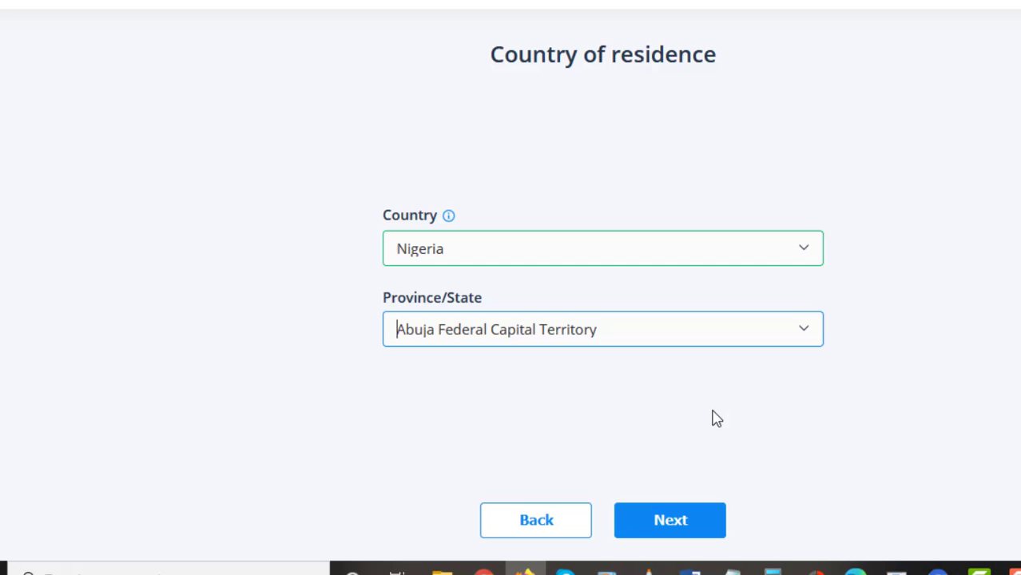
Step: On the phone verification step, enter the +234 phone number and the received verification code
click(661, 520)
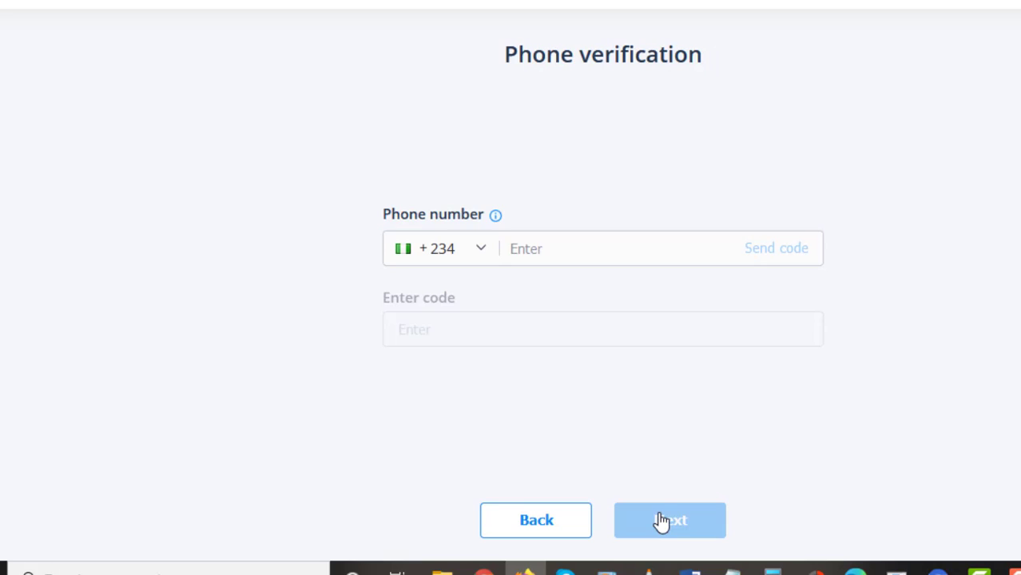
click(589, 249)
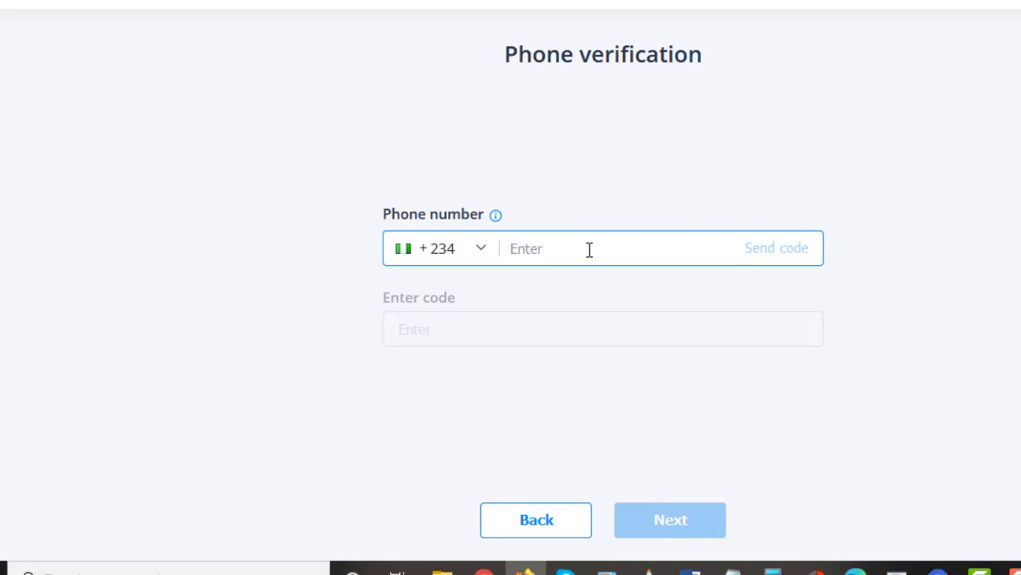
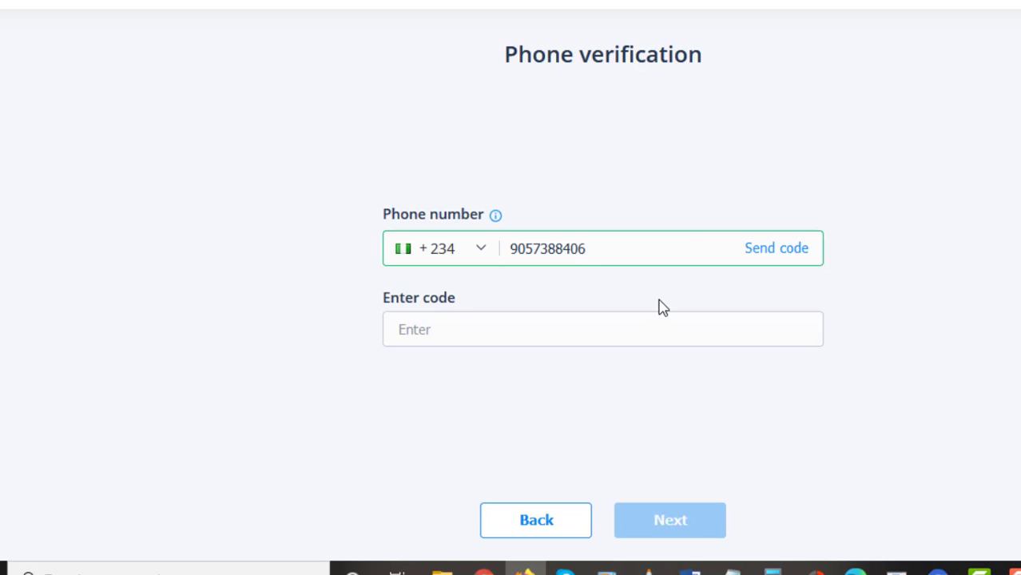
click(610, 334)
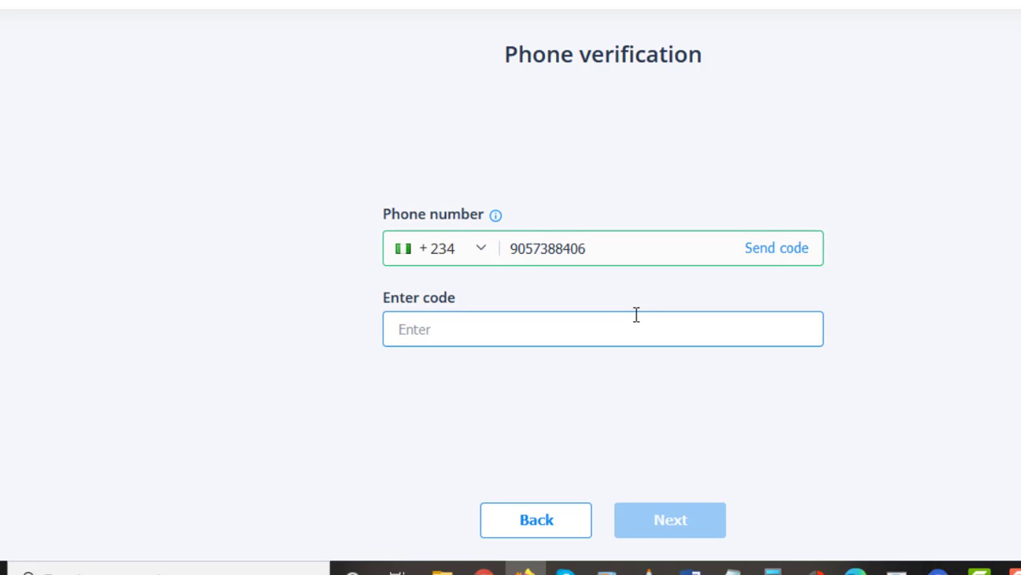
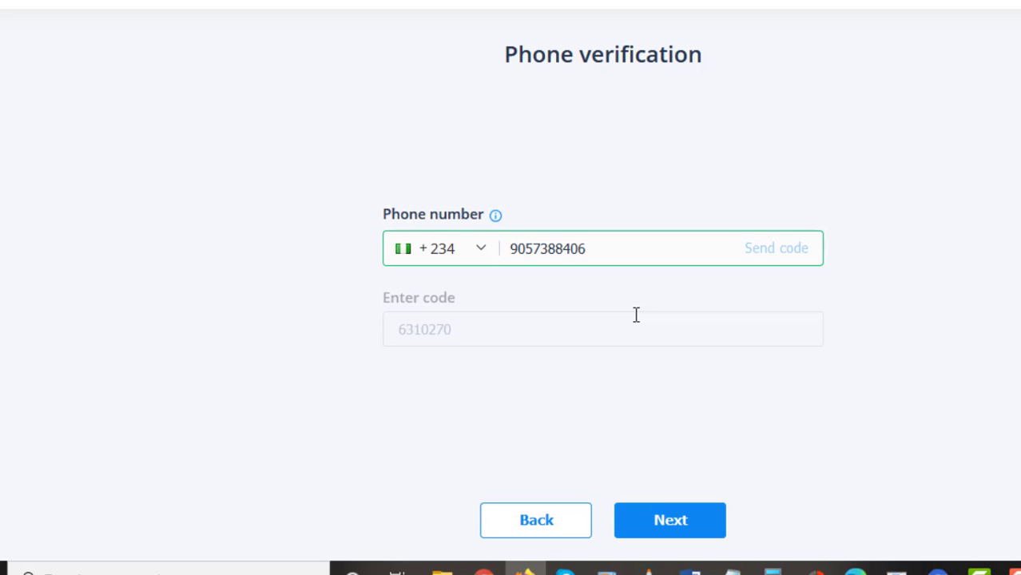
Step: Submit the phone number, check the document-type info, and list the accepted identity documents
click(665, 531)
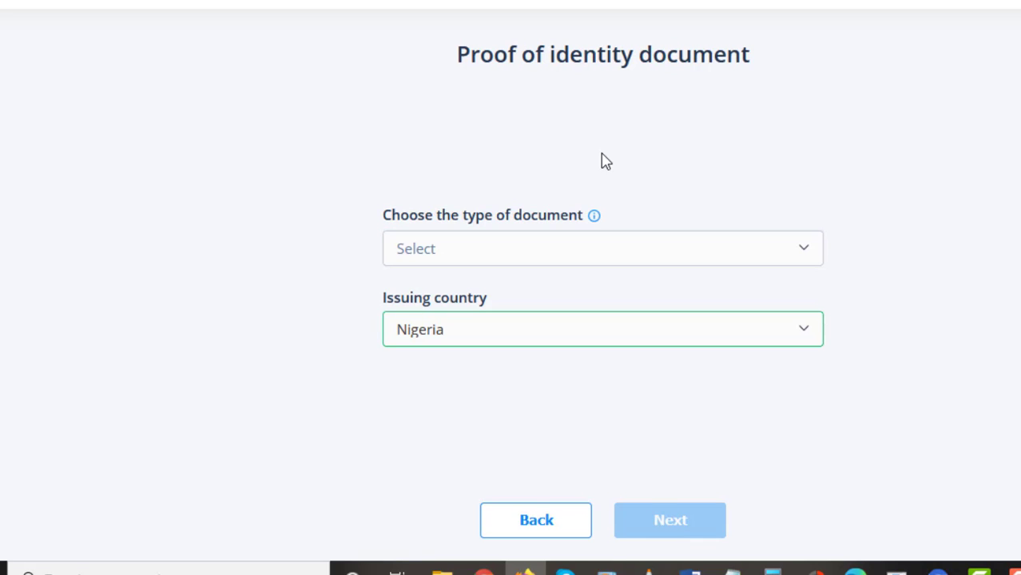
mouse_move(595, 214)
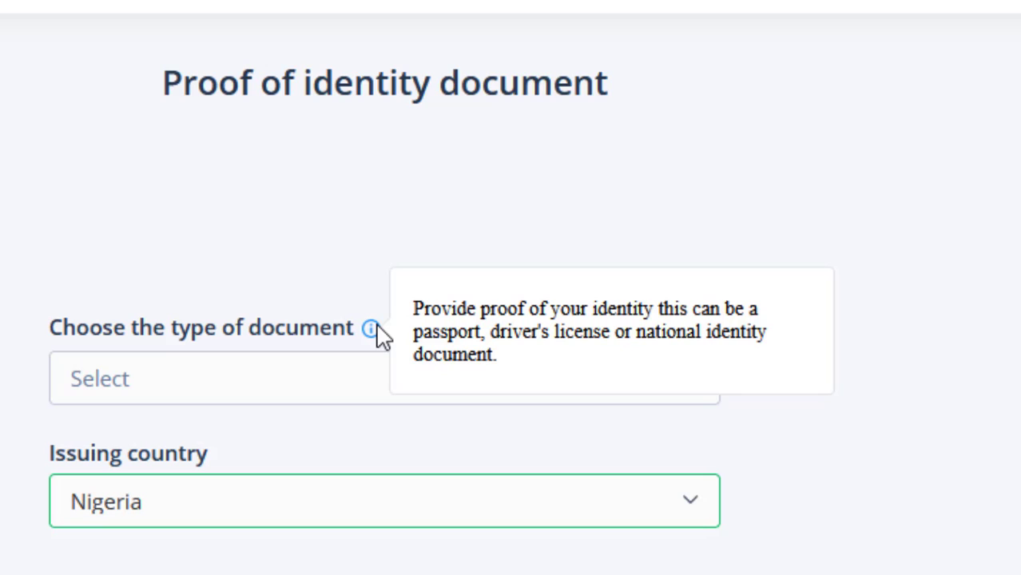
click(331, 390)
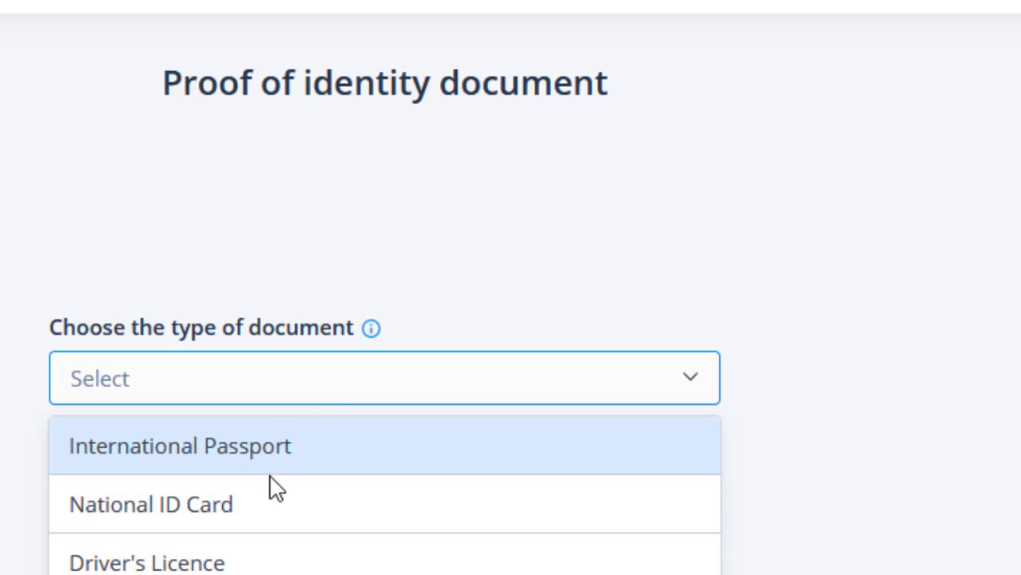
Step: Choose Driver's Licence as the identity document and switch to uploading it as files
click(250, 563)
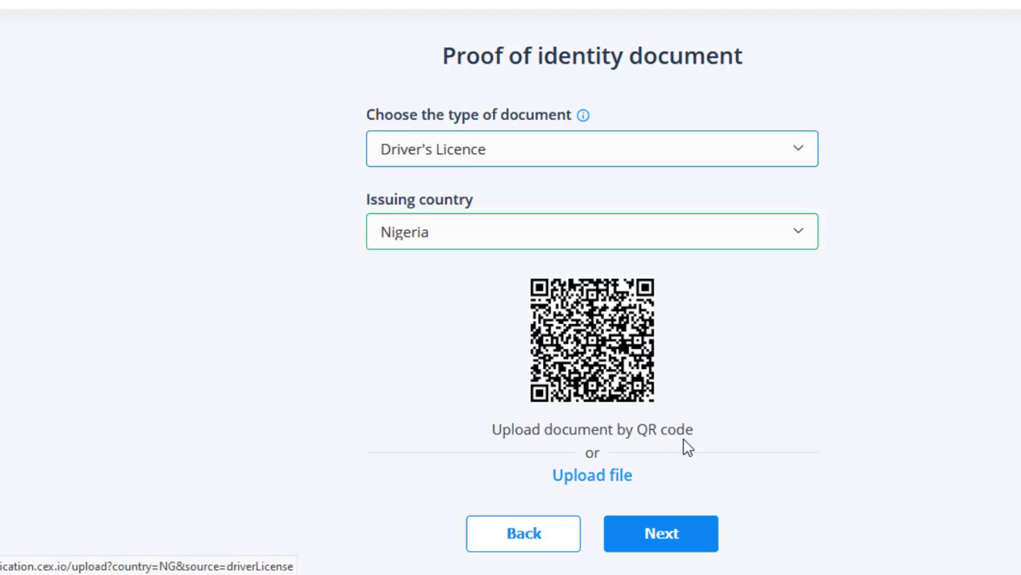
click(619, 478)
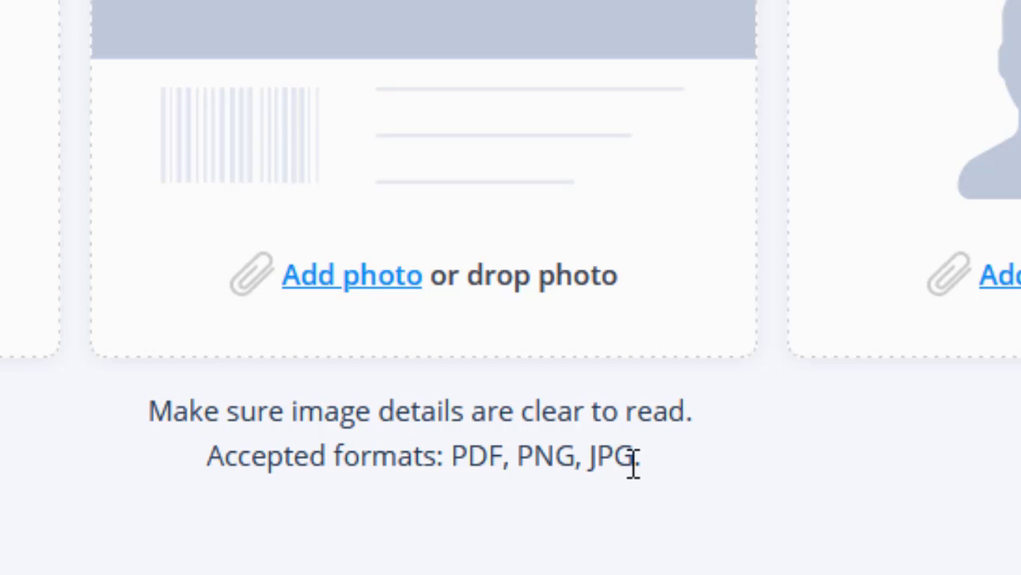
Step: Highlight JPG in the 'Accepted formats: PDF, PNG, JPG' note under the Add photo box
drag(631, 465, 588, 488)
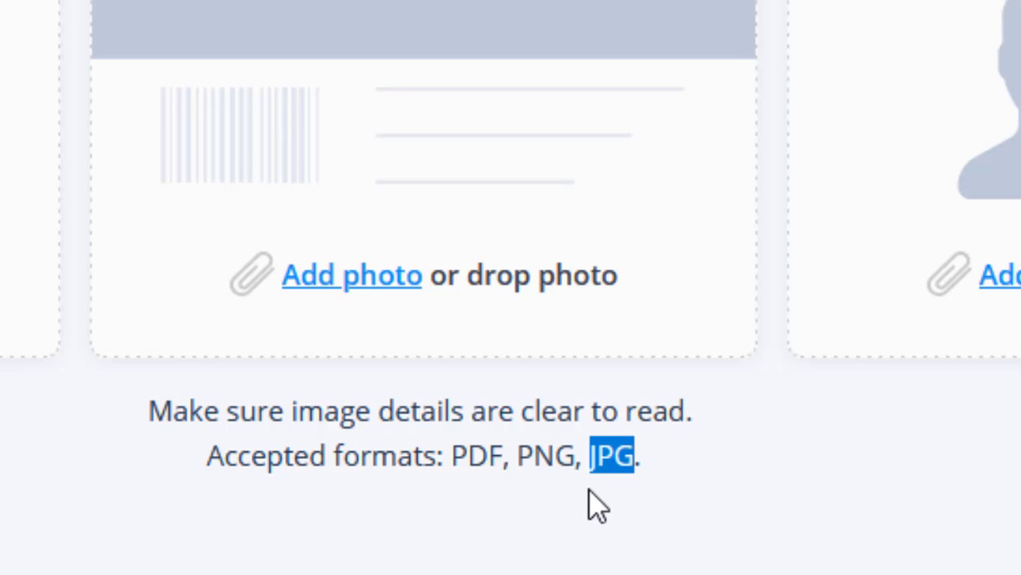